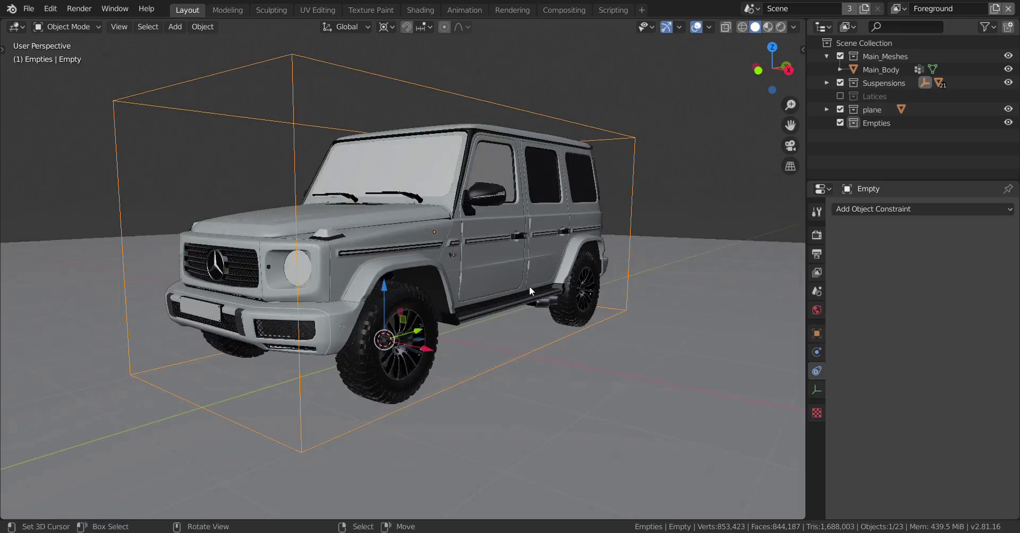
# Step: Hide the box-shaped empty that surrounds the car
pyautogui.press('h')
pyautogui.moveTo(510, 282); pyautogui.dragTo(478, 279, button='middle')
pyautogui.scroll(2, 540, 285)
pyautogui.scroll(-2, 495, 275)
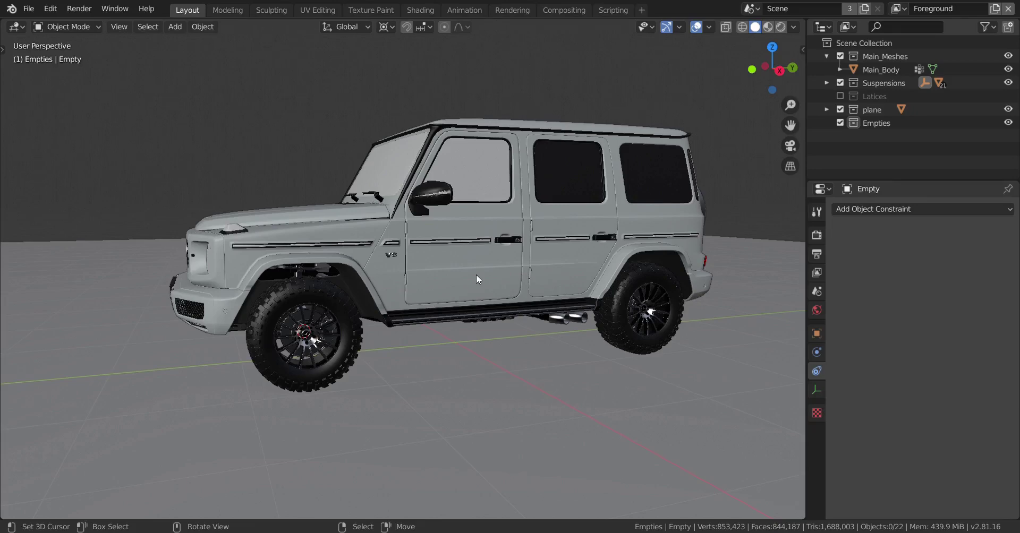
# Step: Select the car's Main_Body mesh
pyautogui.scroll(2, 462, 273)
pyautogui.click(432, 279)
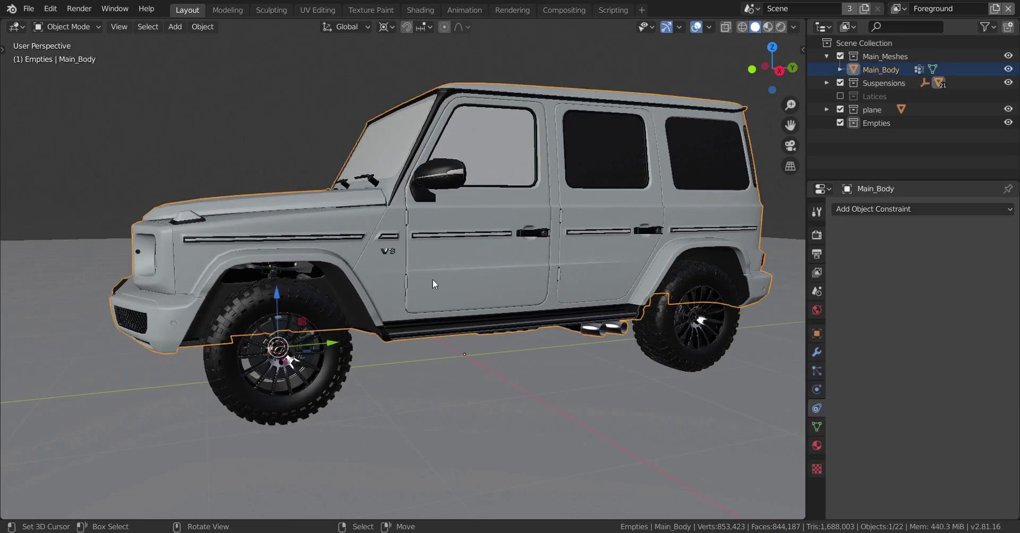
pyautogui.moveTo(432, 280); pyautogui.dragTo(457, 280, button='middle')
# Step: Try lifting the main body clear of the wheels and suspension
pyautogui.press('g')
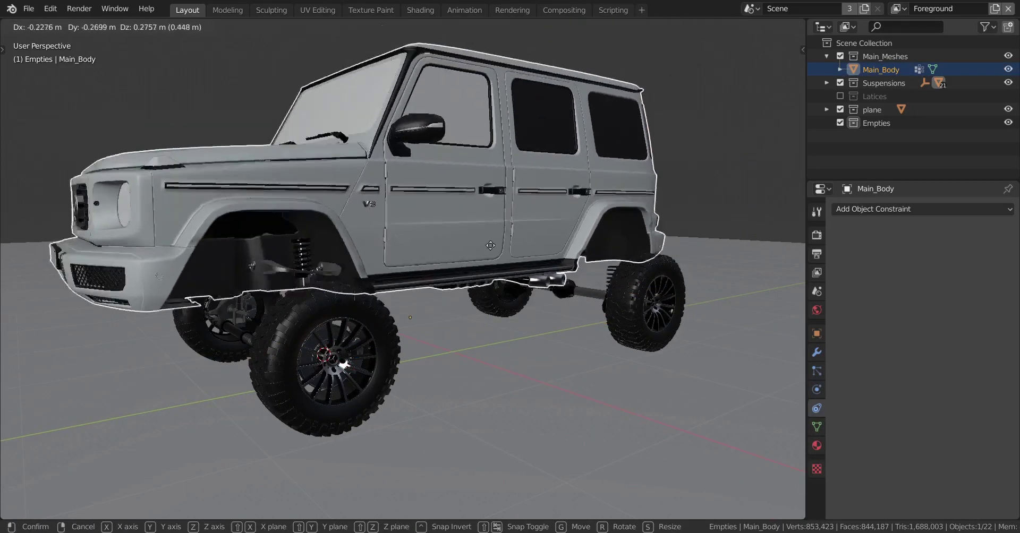
pyautogui.rightClick(445, 240)
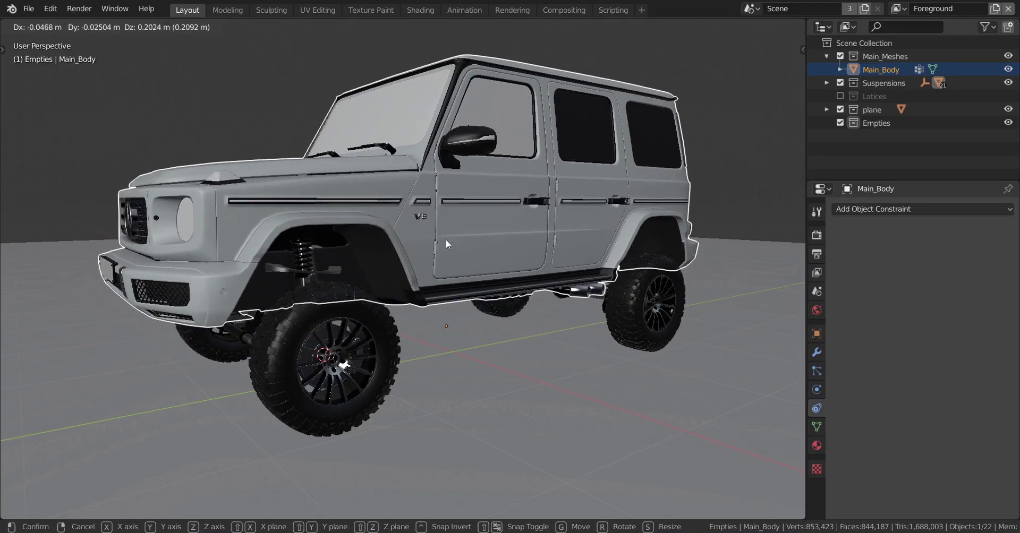
pyautogui.moveTo(445, 240); pyautogui.dragTo(374, 222, button='middle')
pyautogui.moveTo(413, 256); pyautogui.dragTo(381, 285, button='middle')
pyautogui.press('g')
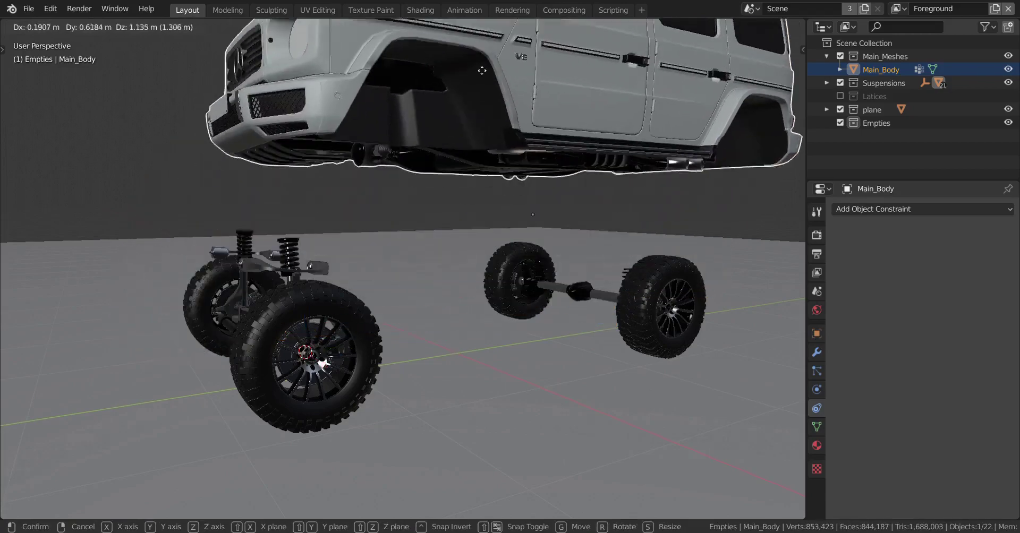
pyautogui.press('Escape')
pyautogui.moveTo(385, 143); pyautogui.dragTo(436, 160, button='middle')
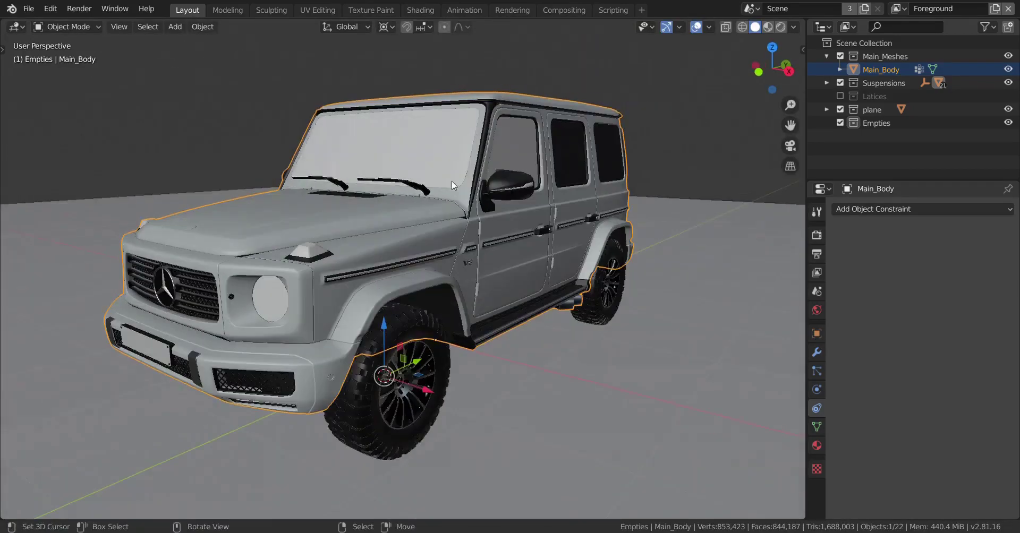
# Step: Examine the car's exterior and wheel arches from the front and the side
pyautogui.moveTo(595, 222); pyautogui.dragTo(527, 236, button='middle')
pyautogui.scroll(3, 517, 228)
pyautogui.scroll(-5, 528, 236)
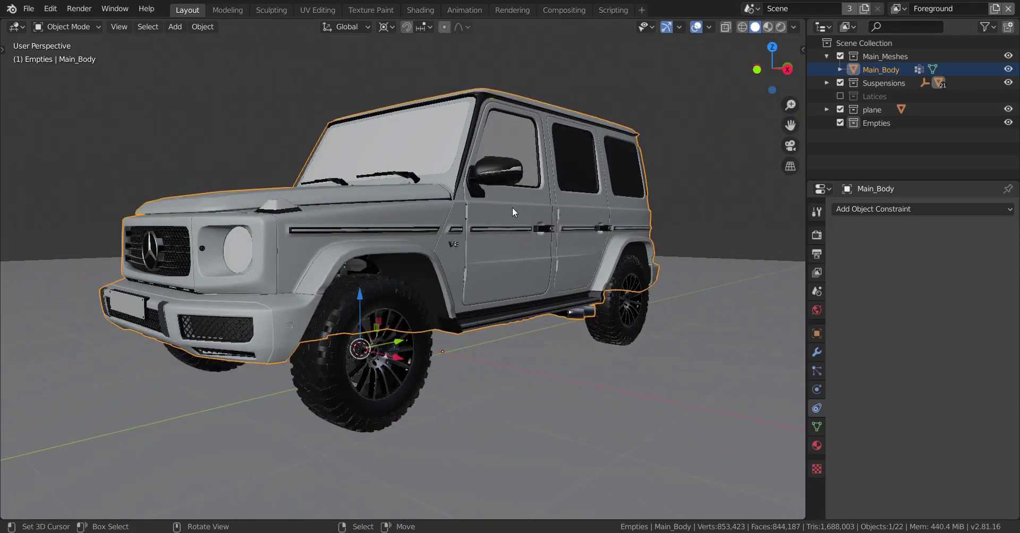
pyautogui.moveTo(512, 207); pyautogui.dragTo(503, 230, button='middle')
pyautogui.scroll(4, 504, 229)
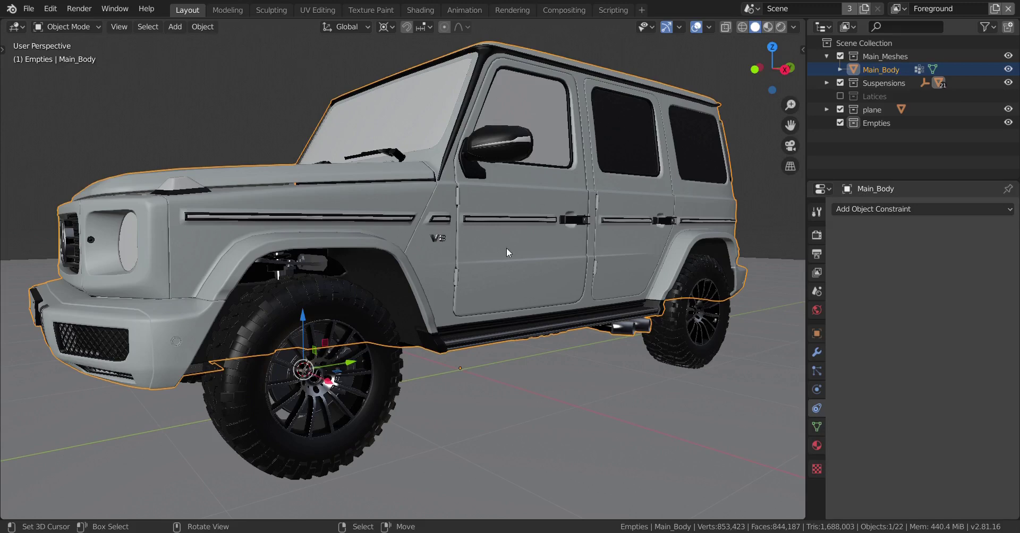
pyautogui.scroll(4, 506, 248)
pyautogui.scroll(-5, 495, 264)
pyautogui.scroll(2, 497, 266)
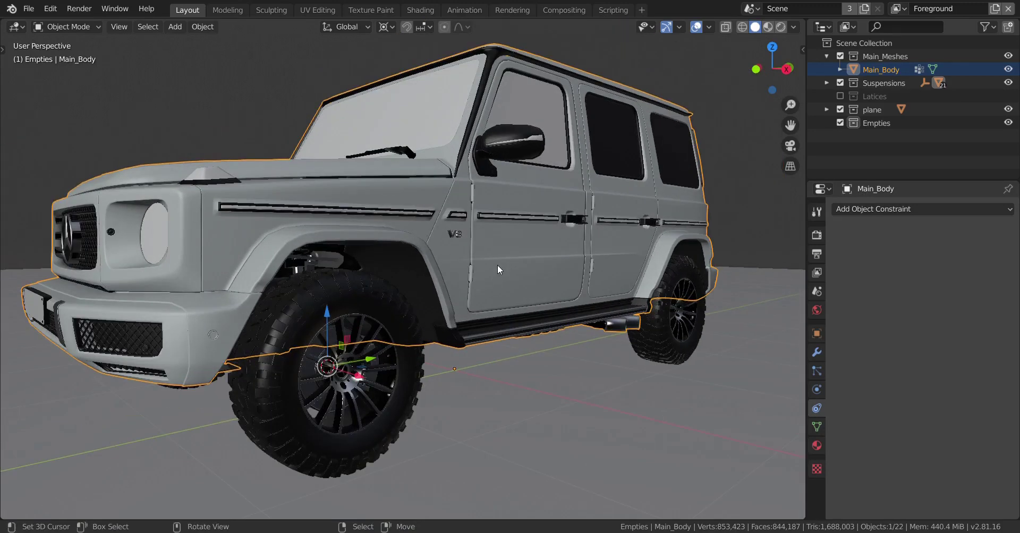
pyautogui.scroll(-2, 497, 265)
# Step: Hide the main body so that only the wheels, suspension and ground plane are shown
pyautogui.press('g')
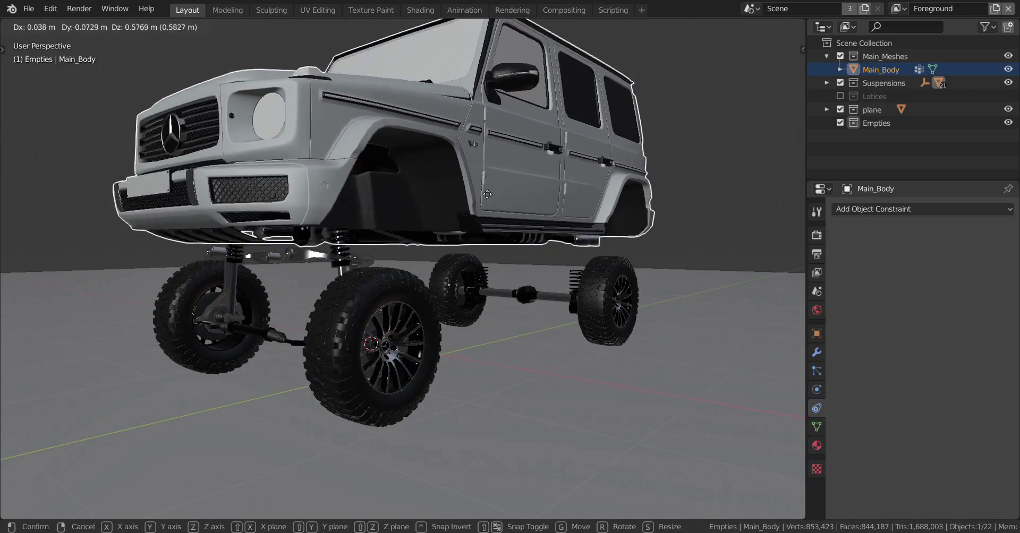
pyautogui.press('Escape')
pyautogui.scroll(3, 459, 235)
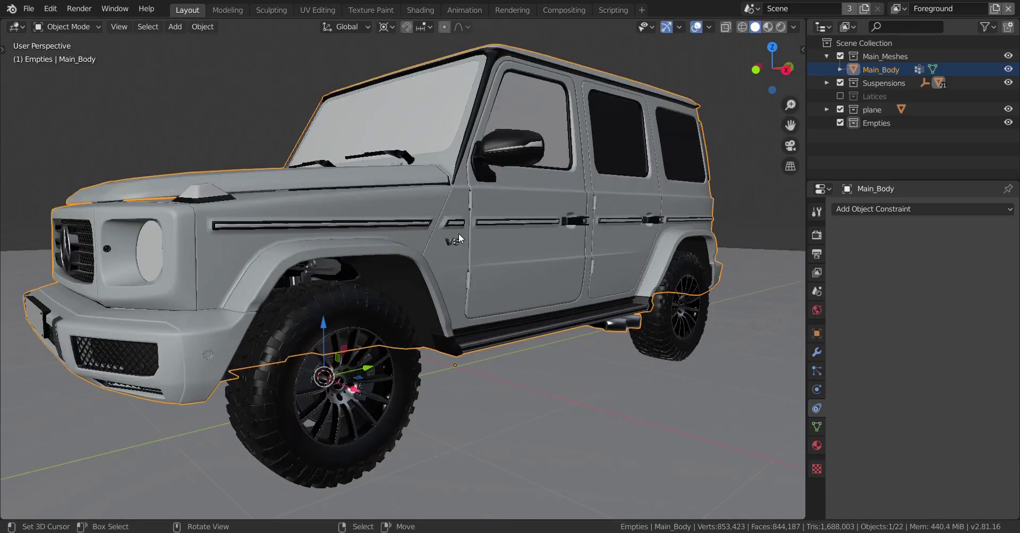
pyautogui.press('h')
pyautogui.moveTo(452, 235); pyautogui.dragTo(553, 236, button='middle')
pyautogui.scroll(-2, 470, 235)
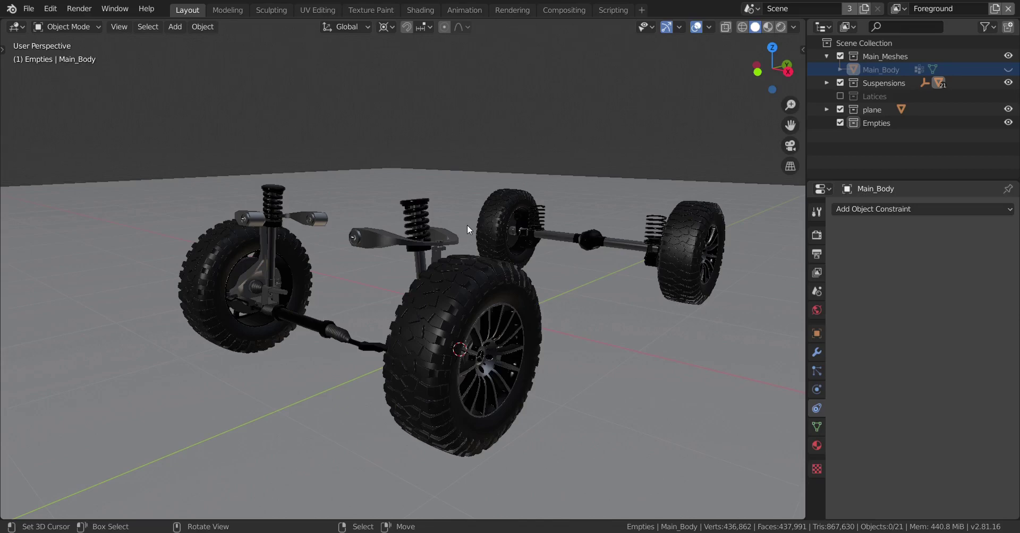
# Step: Inspect the separate parts of one front strut, including its spring and upper mount, by selecting them individually
pyautogui.moveTo(464, 228); pyautogui.dragTo(532, 189, button='middle')
pyautogui.scroll(1, 532, 189)
pyautogui.rightClick(583, 162)
pyautogui.moveTo(583, 162); pyautogui.dragTo(388, 170, button='middle')
pyautogui.scroll(3, 504, 183)
pyautogui.scroll(2, 470, 153)
pyautogui.click(481, 128)
pyautogui.scroll(-6, 473, 160)
pyautogui.click(388, 169)
pyautogui.rightClick(407, 123)
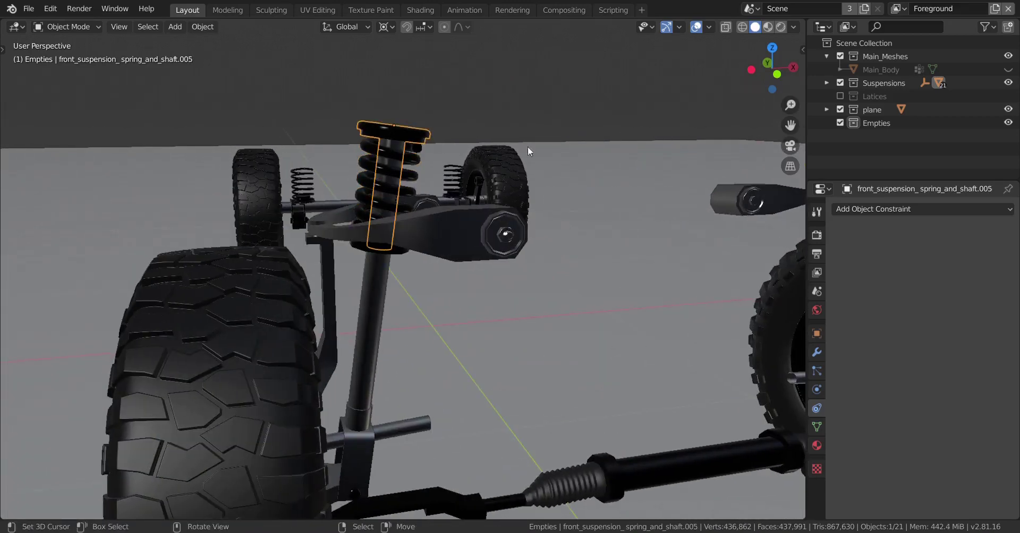
# Step: Inspect the strut parts at the opposite front wheel and select the steering rack mechanism between the front wheels
pyautogui.moveTo(527, 146); pyautogui.dragTo(535, 164, button='middle')
pyautogui.rightClick(305, 268)
pyautogui.keyDown('shift'); pyautogui.moveTo(541, 232); pyautogui.dragTo(504, 225, button='middle'); pyautogui.keyUp('shift')
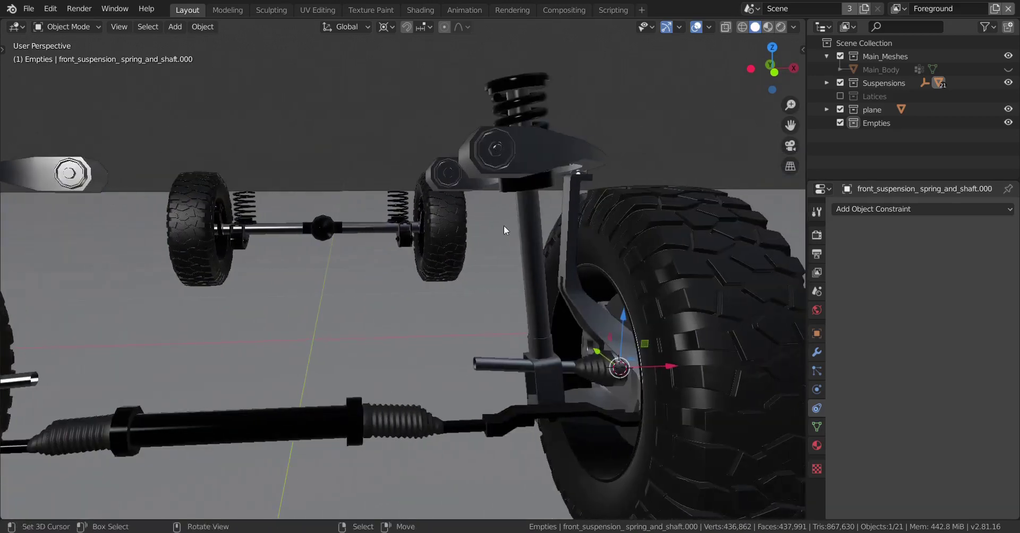
pyautogui.rightClick(520, 235)
pyautogui.keyDown('shift'); pyautogui.moveTo(515, 386); pyautogui.dragTo(492, 357, button='middle'); pyautogui.keyUp('shift')
pyautogui.click(491, 356)
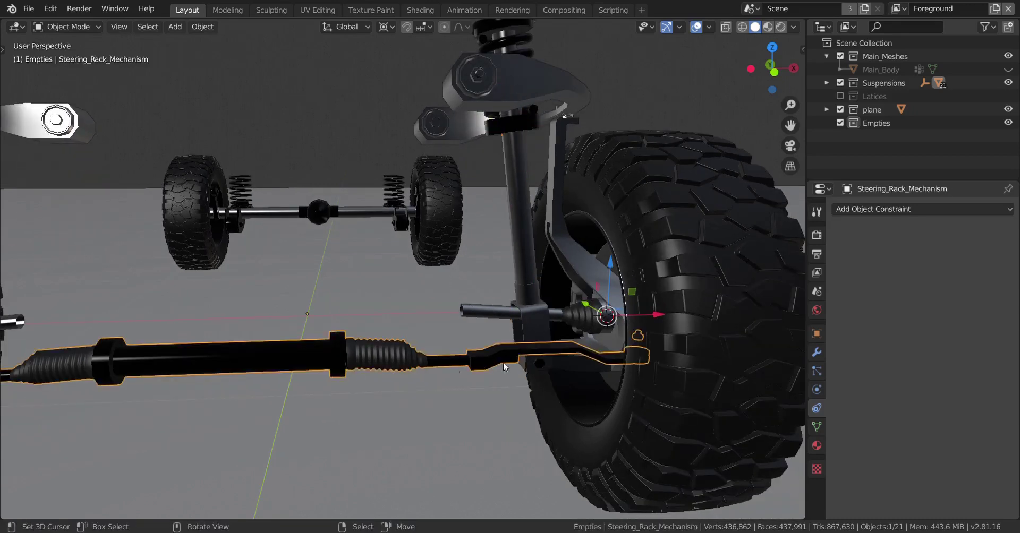
pyautogui.press('KP_Decimal')
pyautogui.scroll(-2, 515, 301)
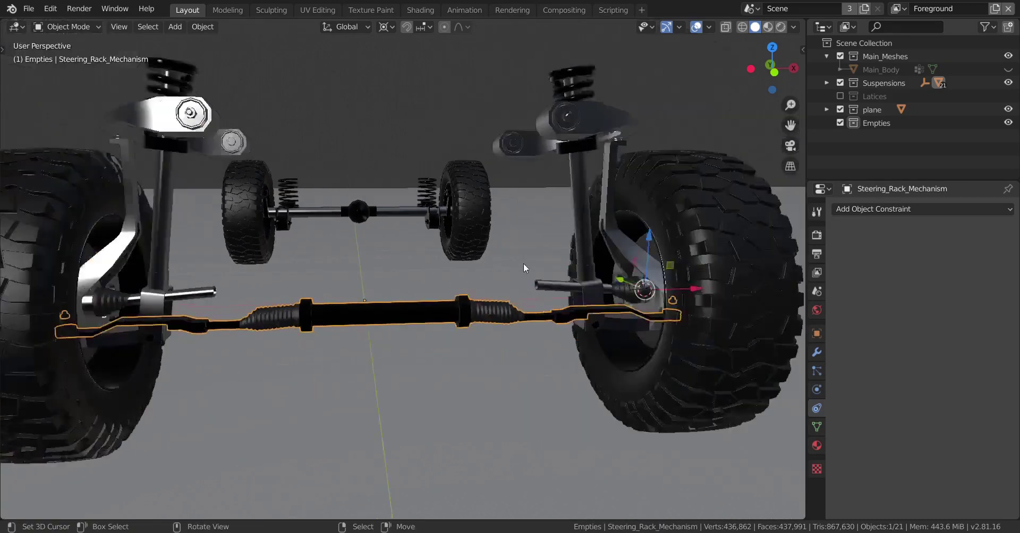
# Step: Inspect the rear suspension by selecting each rear coil spring and the rear drive shaft
pyautogui.moveTo(524, 263); pyautogui.dragTo(485, 268, button='middle')
pyautogui.scroll(3, 485, 268)
pyautogui.keyDown('shift'); pyautogui.moveTo(540, 219); pyautogui.dragTo(513, 262, button='middle'); pyautogui.keyUp('shift')
pyautogui.click(371, 276)
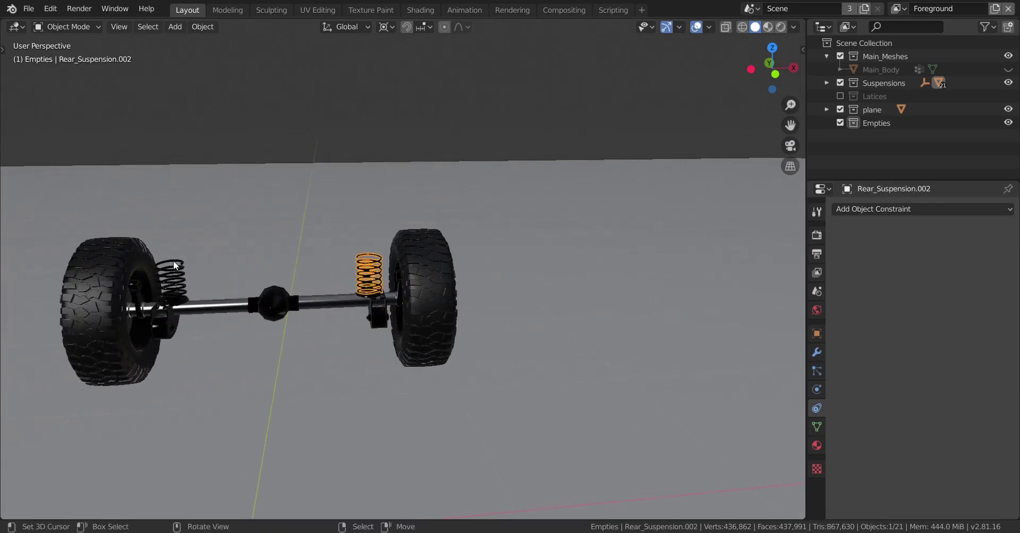
pyautogui.click(171, 275)
pyautogui.click(353, 298)
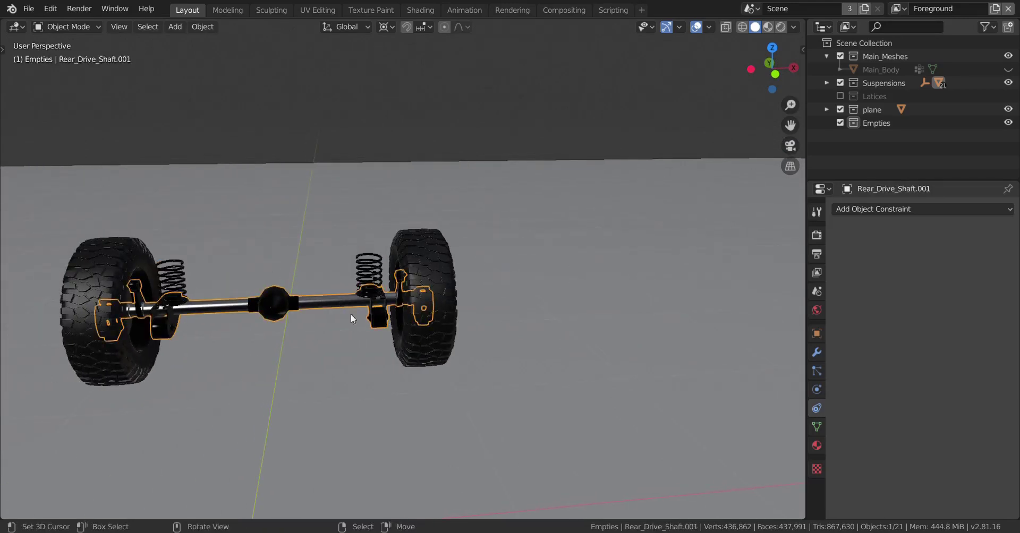
# Step: Return to the front suspension and select the coil spring of the strut on the positive X side
pyautogui.scroll(-4, 329, 295)
pyautogui.scroll(5, 329, 294)
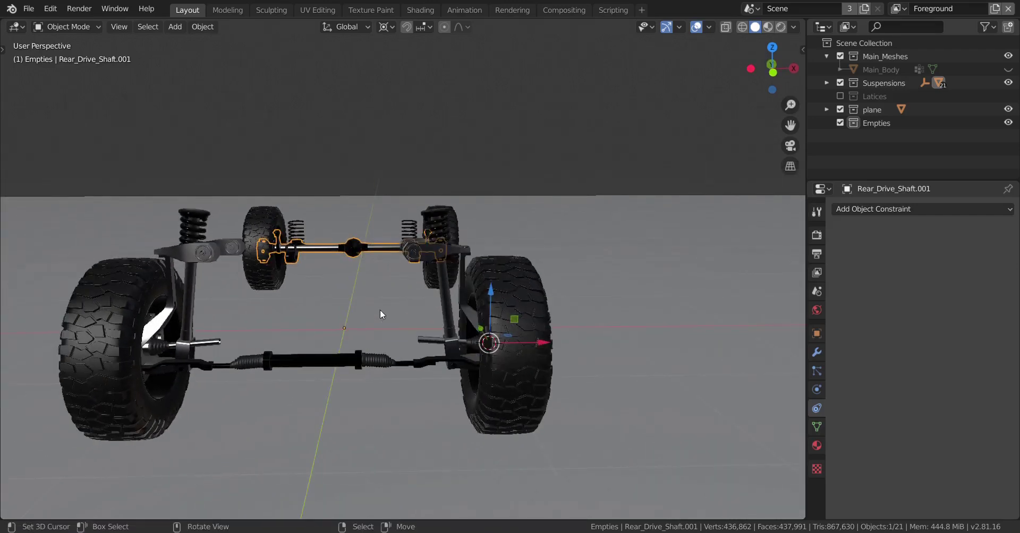
pyautogui.scroll(2, 382, 311)
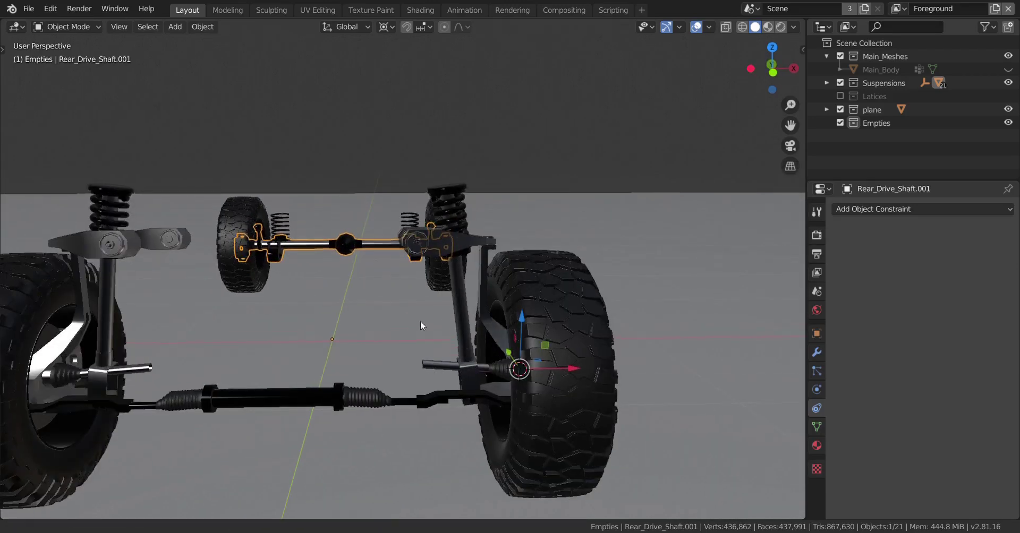
pyautogui.scroll(3, 436, 298)
pyautogui.click(446, 178)
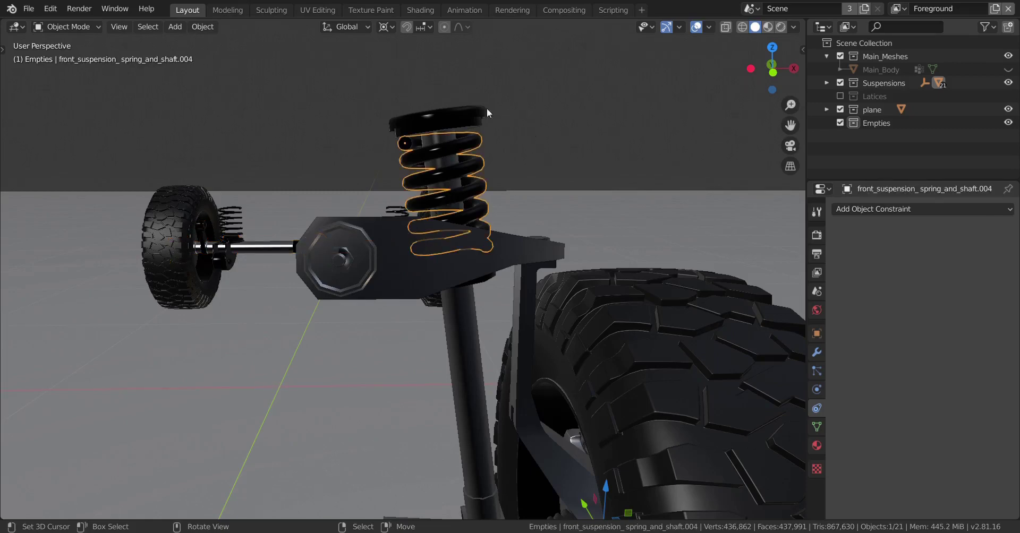
pyautogui.scroll(-4, 468, 167)
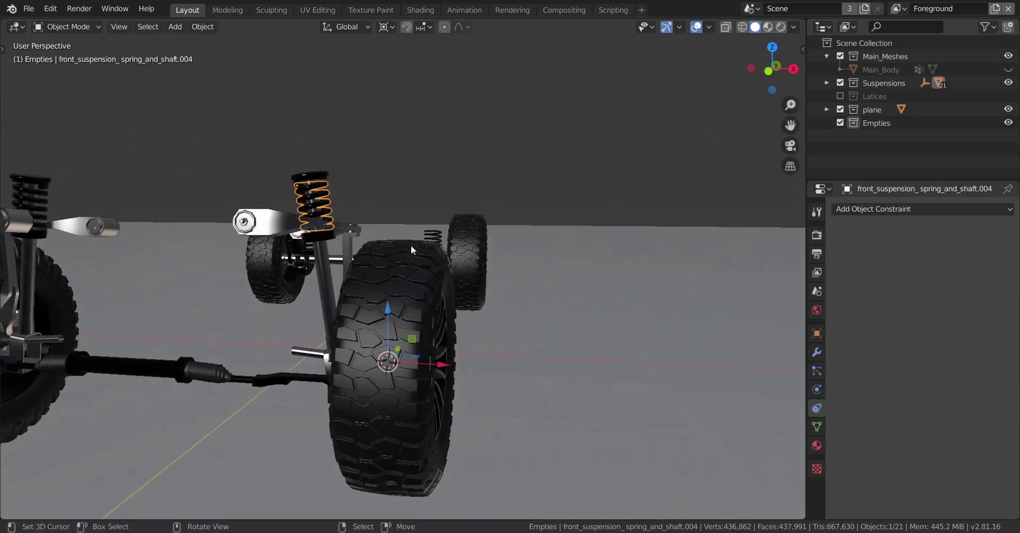
pyautogui.scroll(-1, 371, 318)
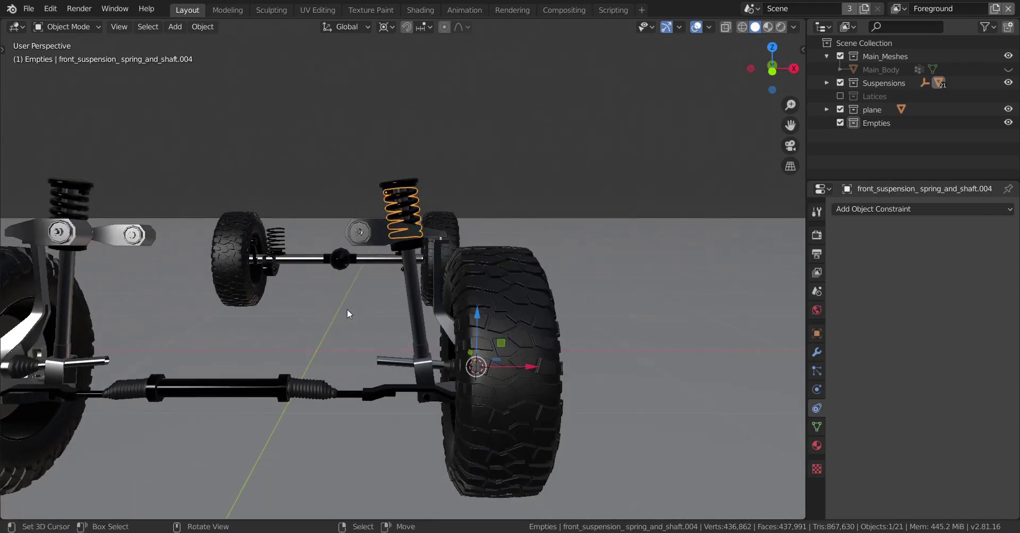
# Step: In the front view, select the front strut's lower shaft, coil spring and upper mount together
pyautogui.press('KP_1')
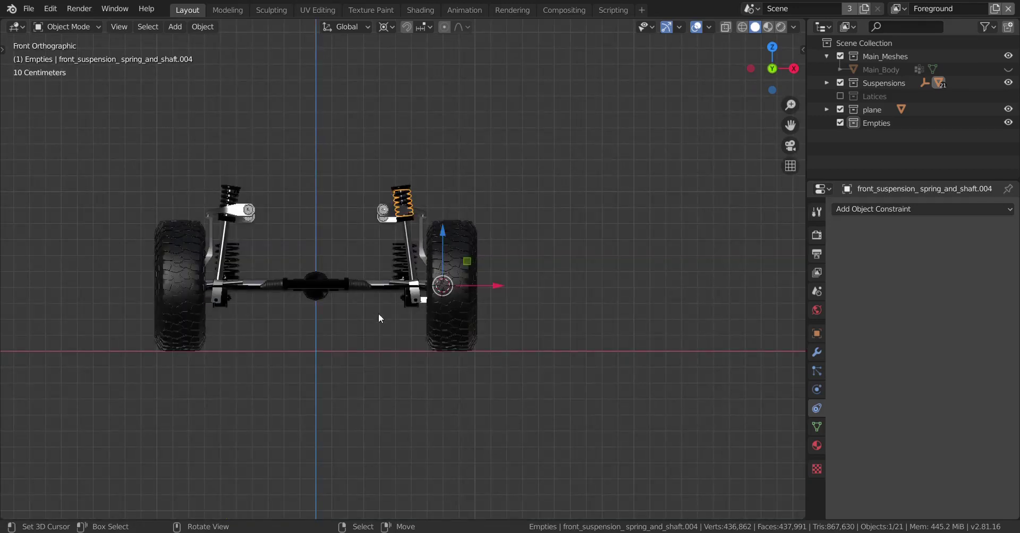
pyautogui.scroll(6, 379, 314)
pyautogui.scroll(-3, 471, 326)
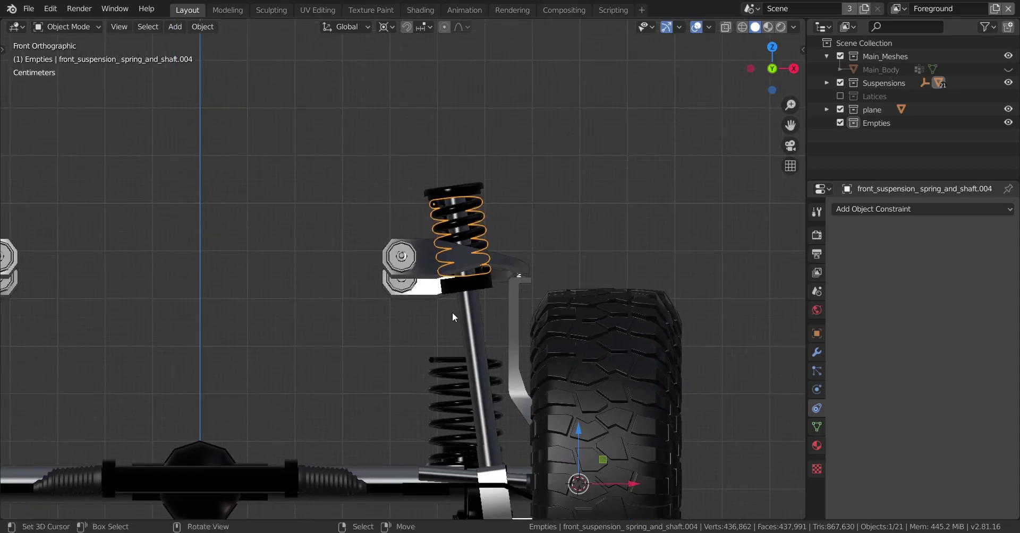
pyautogui.scroll(5, 448, 323)
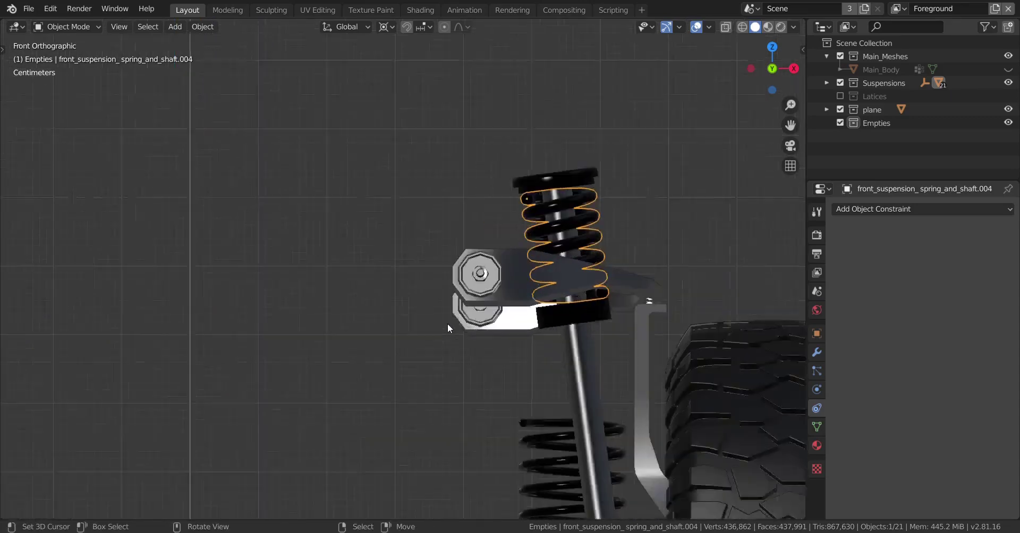
pyautogui.scroll(-3, 541, 169)
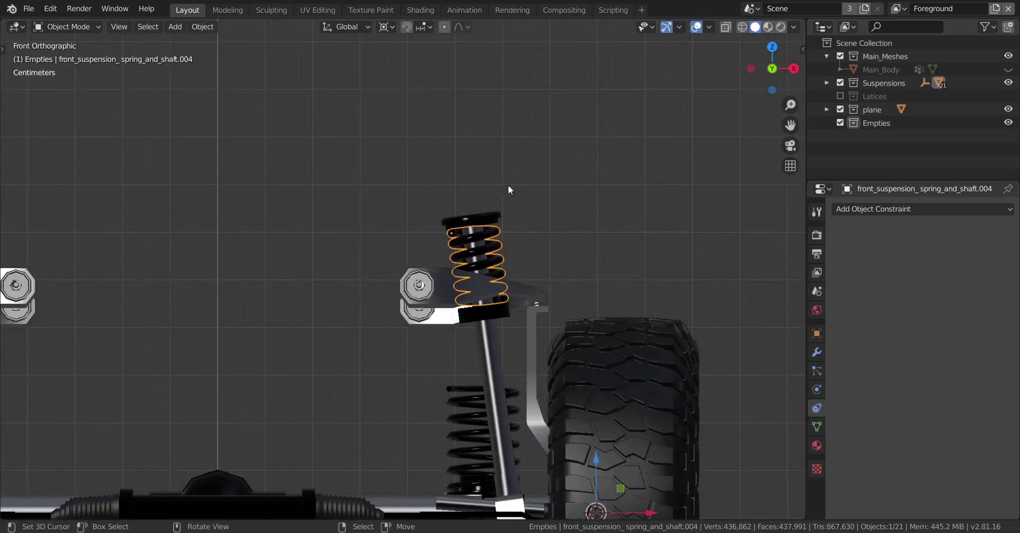
pyautogui.rightClick(486, 217)
pyautogui.keyDown('shift'); pyautogui.moveTo(495, 386); pyautogui.dragTo(498, 318, button='middle'); pyautogui.keyUp('shift')
pyautogui.keyDown('shift'); pyautogui.click(499, 318); pyautogui.keyUp('shift')
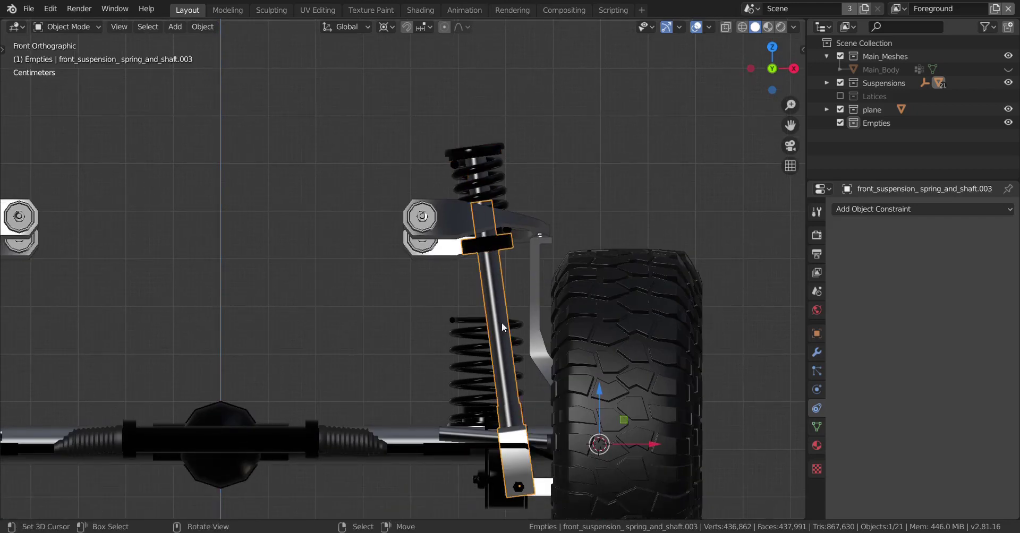
pyautogui.keyDown('shift'); pyautogui.scroll(-3, 487, 316); pyautogui.keyUp('shift')
pyautogui.keyDown('shift'); pyautogui.click(445, 218); pyautogui.keyUp('shift')
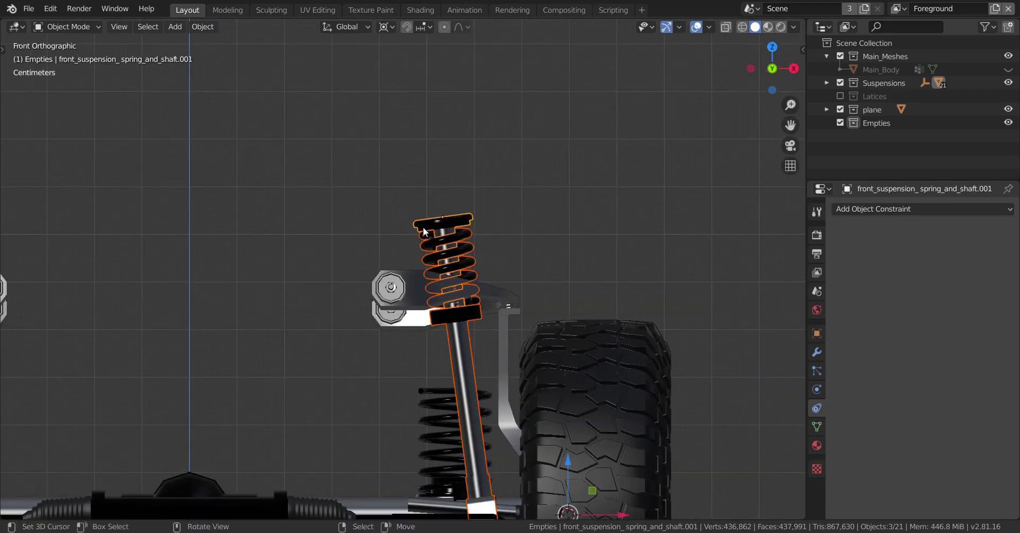
# Step: Select only the front strut's lower shaft and inspect how it runs up inside the coil spring
pyautogui.scroll(4, 424, 234)
pyautogui.click(439, 314)
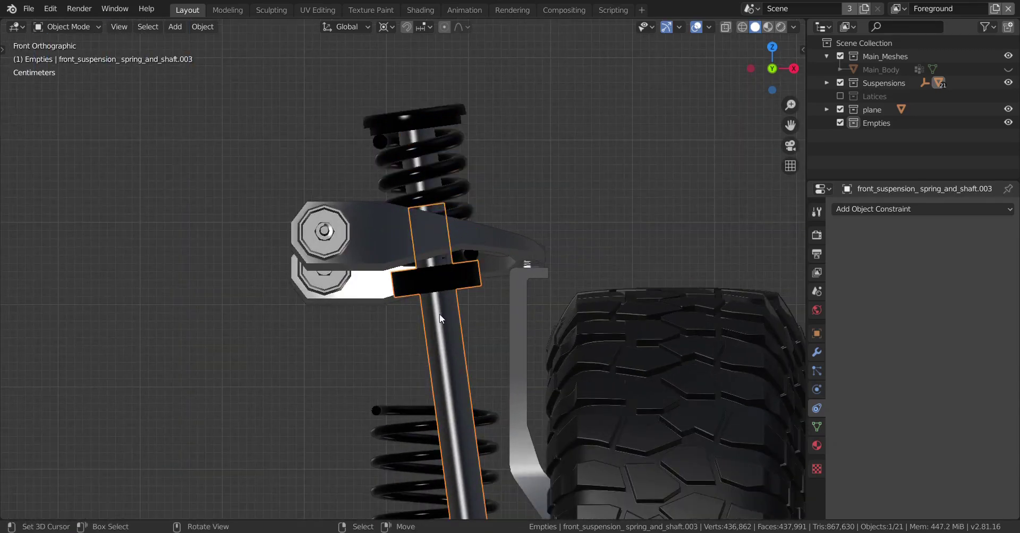
pyautogui.moveTo(439, 314)
pyautogui.mouseDown(button='middle')
pyautogui.moveTo(456, 315)
pyautogui.moveTo(439, 304)
pyautogui.mouseUp(button='middle')
pyautogui.scroll(4, 439, 304)
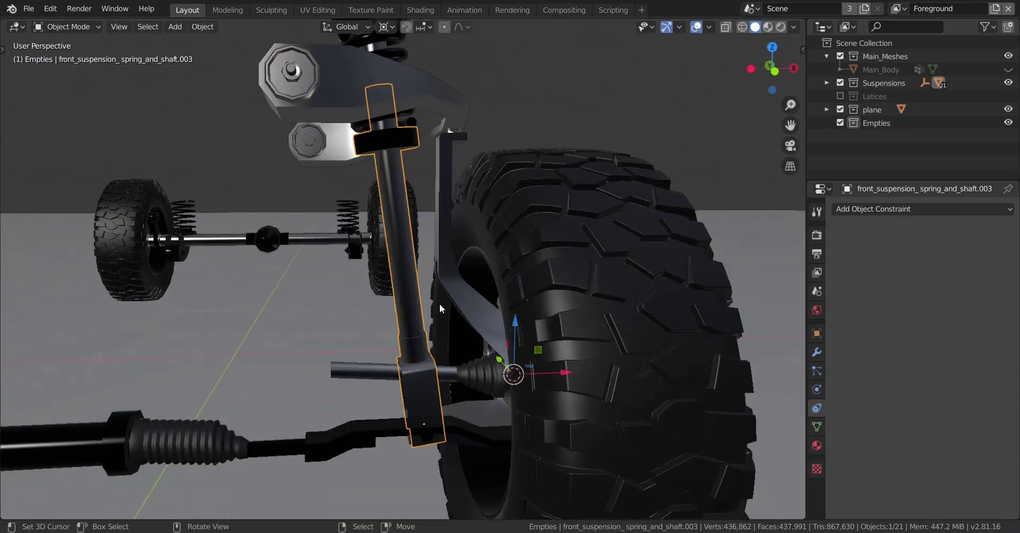
pyautogui.scroll(-3, 458, 325)
pyautogui.scroll(3, 430, 236)
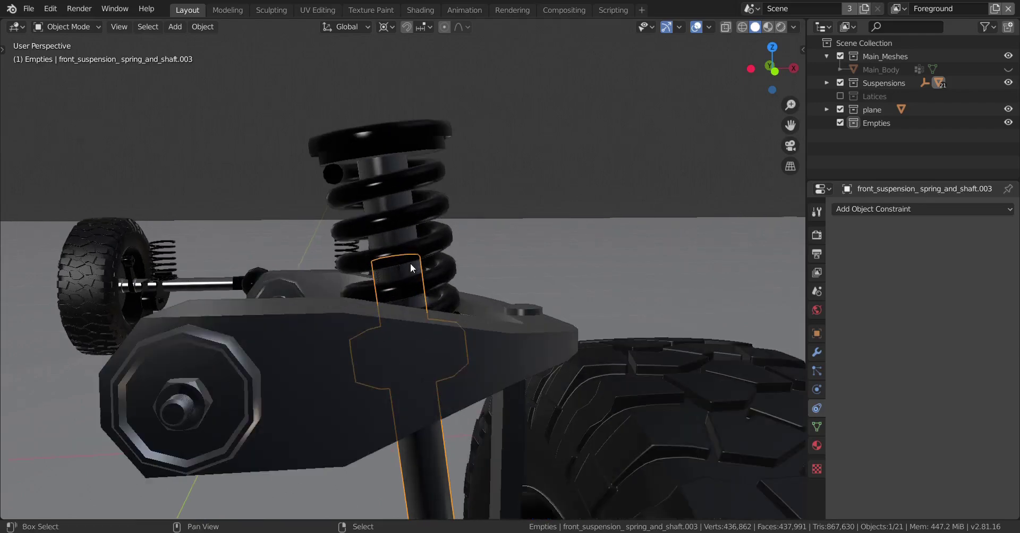
pyautogui.keyDown('shift'); pyautogui.moveTo(410, 264); pyautogui.dragTo(445, 314, button='middle'); pyautogui.keyUp('shift')
pyautogui.scroll(3, 444, 301)
# Step: Add the coil spring and upper mount to the selection with the front strut's lower shaft
pyautogui.press('Tab')
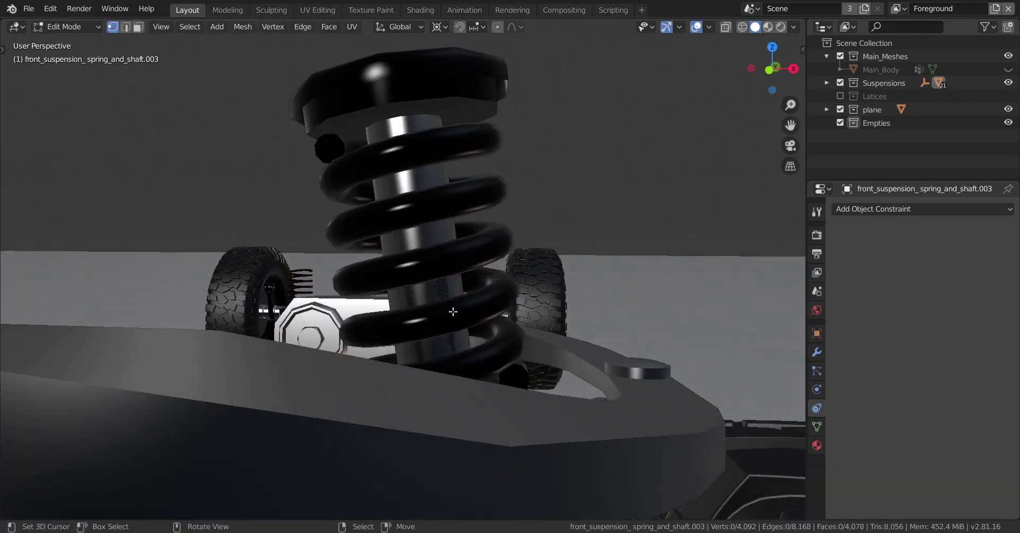
pyautogui.scroll(-5, 443, 324)
pyautogui.press('Tab')
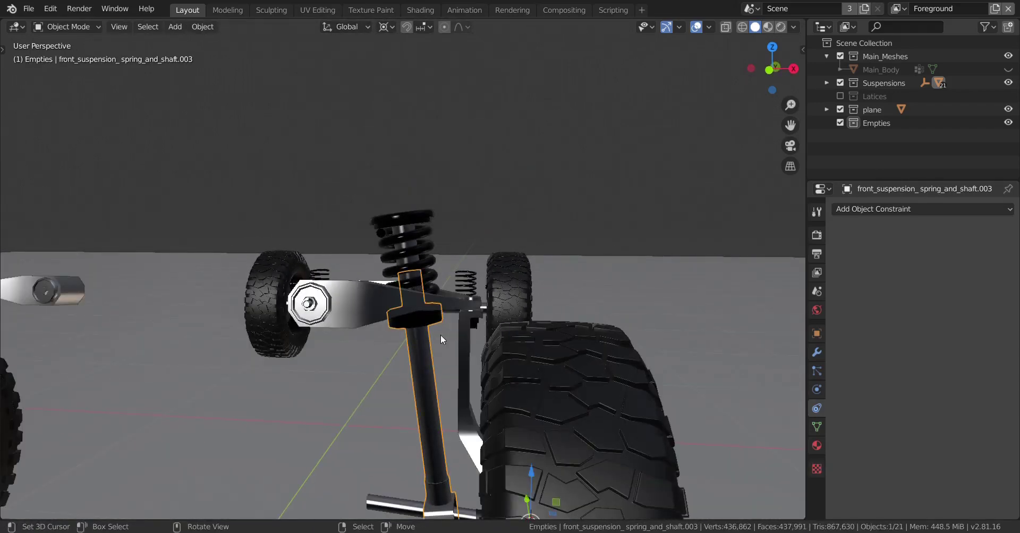
pyautogui.keyDown('shift'); pyautogui.click(417, 249); pyautogui.keyUp('shift')
pyautogui.keyDown('shift'); pyautogui.click(410, 216); pyautogui.keyUp('shift')
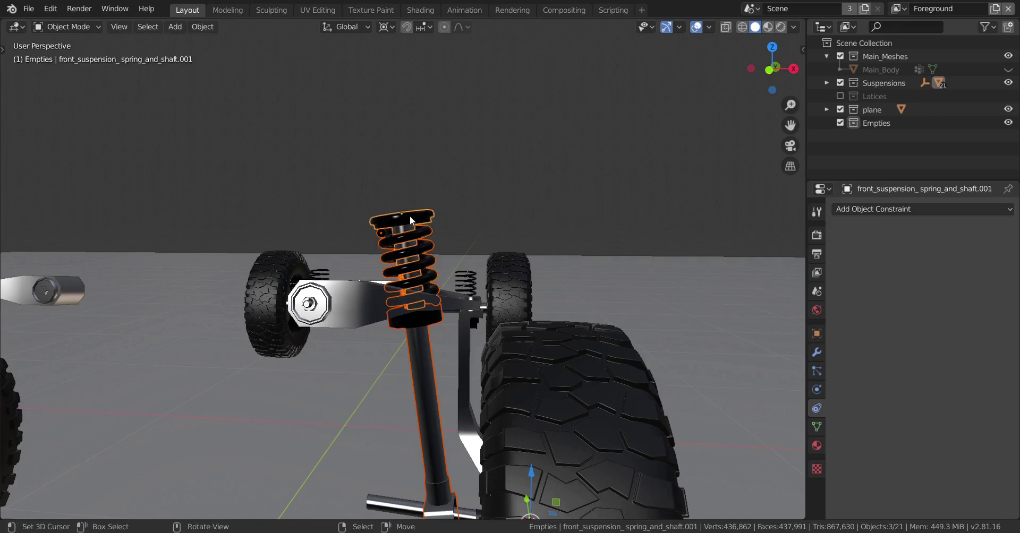
# Step: Isolate the front strut's lower shaft, coil spring and upper mount in local view, and select only the lower shaft
pyautogui.press('KP_Divide')
pyautogui.keyDown('shift'); pyautogui.moveTo(409, 216); pyautogui.dragTo(420, 360, button='middle'); pyautogui.keyUp('shift')
pyautogui.scroll(2, 392, 346)
pyautogui.click(401, 405)
pyautogui.scroll(-4, 395, 359)
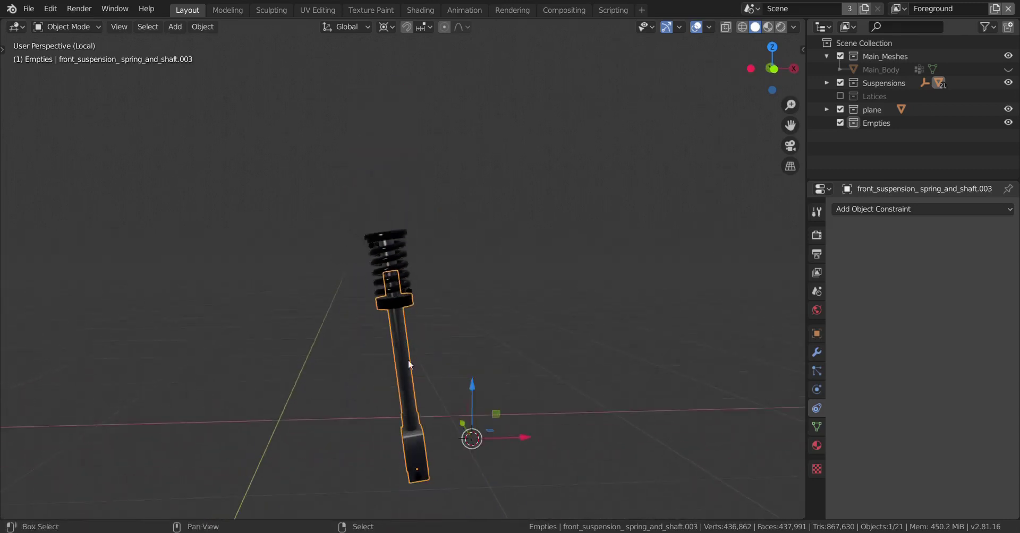
pyautogui.scroll(3, 422, 261)
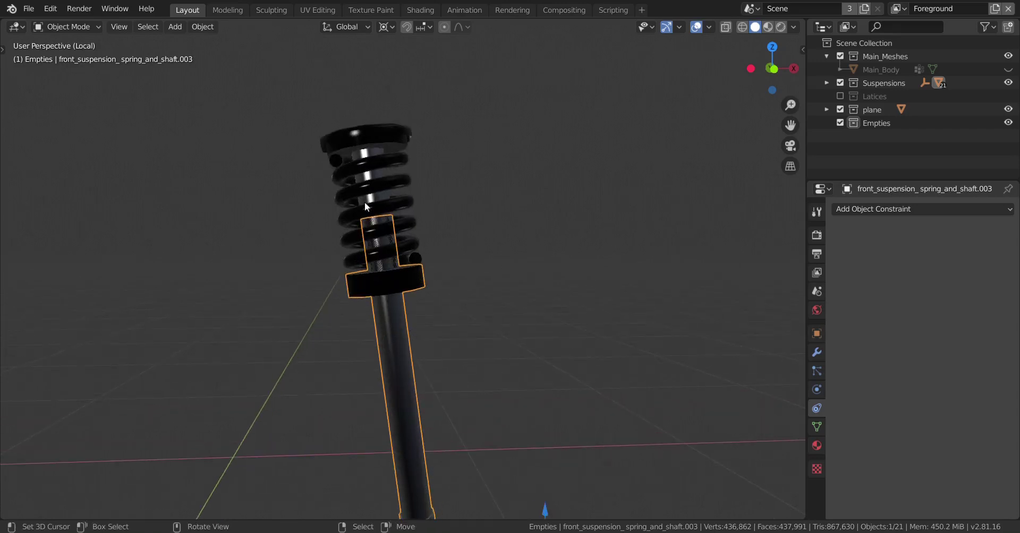
pyautogui.scroll(5, 365, 202)
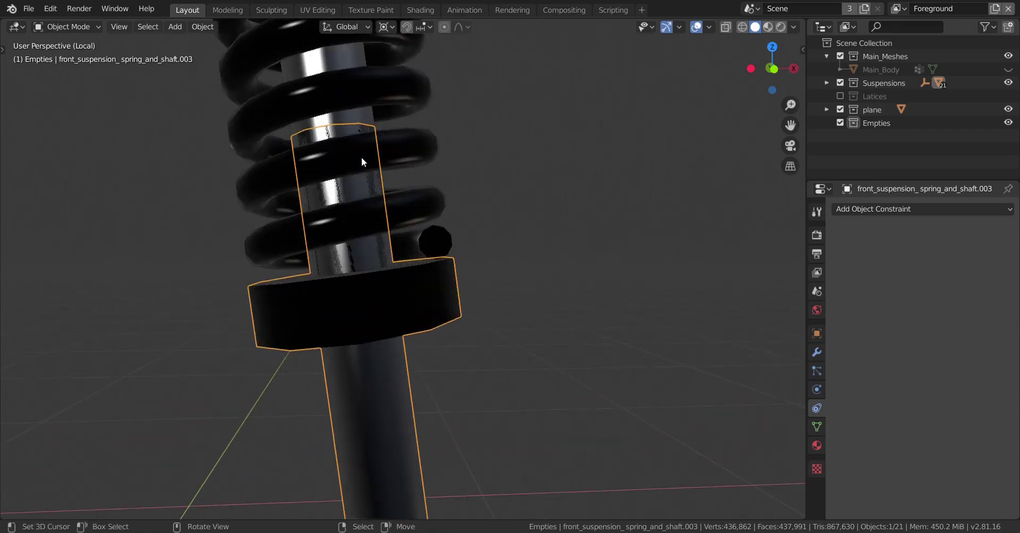
# Step: In Edit Mode, select the edge loop around the upper end of the lower shaft inside the coil spring
pyautogui.moveTo(374, 184)
pyautogui.keyDown('shift'); pyautogui.mouseDown(button='middle')
pyautogui.moveTo(409, 229)
pyautogui.moveTo(398, 234)
pyautogui.moveTo(380, 192)
pyautogui.mouseUp(button='middle'); pyautogui.keyUp('shift')
pyautogui.press('Tab')
pyautogui.keyDown('alt'); pyautogui.click(388, 202); pyautogui.keyUp('alt')
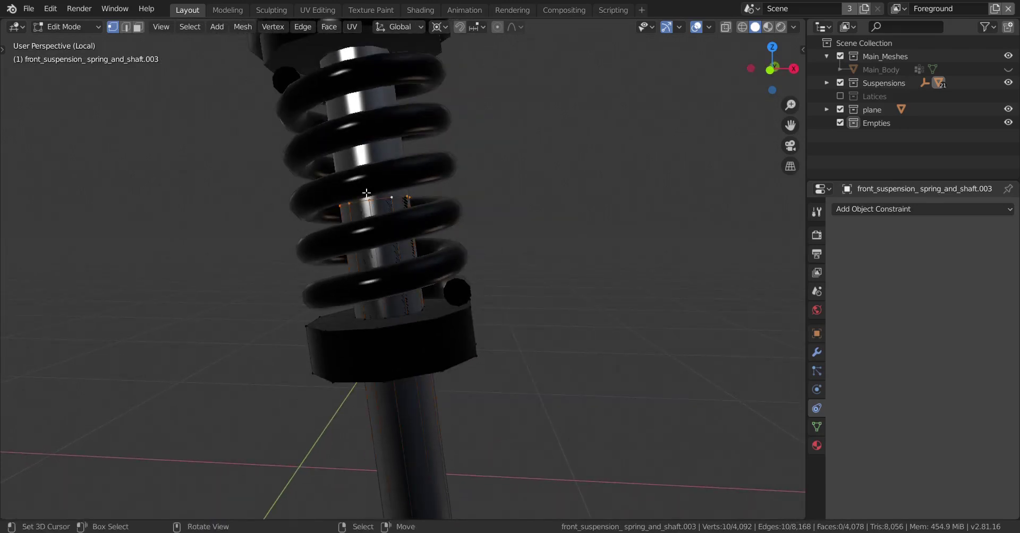
pyautogui.scroll(-4, 409, 273)
pyautogui.keyDown('shift'); pyautogui.moveTo(416, 441); pyautogui.dragTo(410, 388, button='middle'); pyautogui.keyUp('shift')
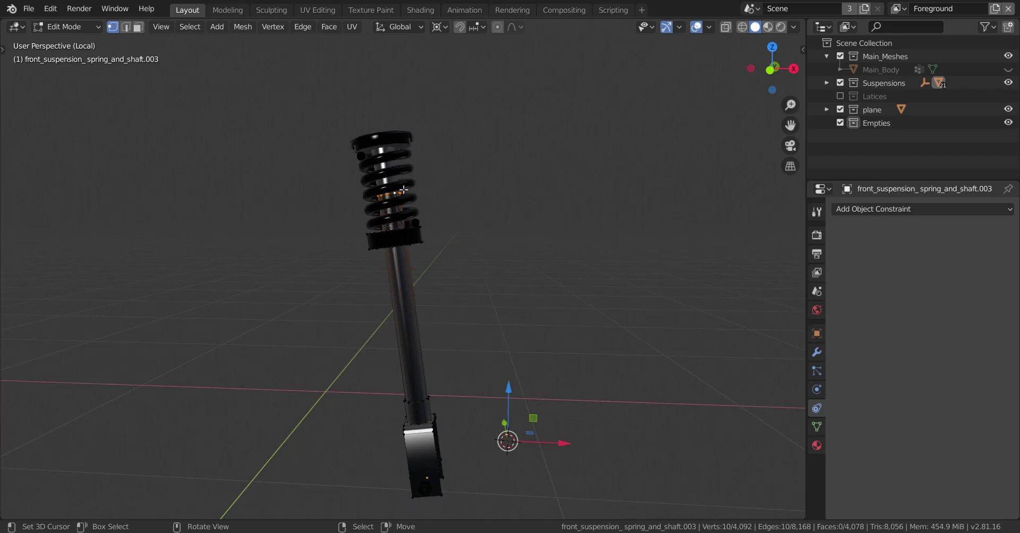
# Step: Examine how far the lower shaft's upper end reaches into the coil spring and around the upper mount's rod
pyautogui.scroll(3, 401, 274)
pyautogui.scroll(3, 426, 396)
pyautogui.keyDown('shift'); pyautogui.moveTo(407, 271); pyautogui.dragTo(408, 383, button='middle'); pyautogui.keyUp('shift')
pyautogui.scroll(-1, 410, 379)
pyautogui.scroll(-3, 402, 318)
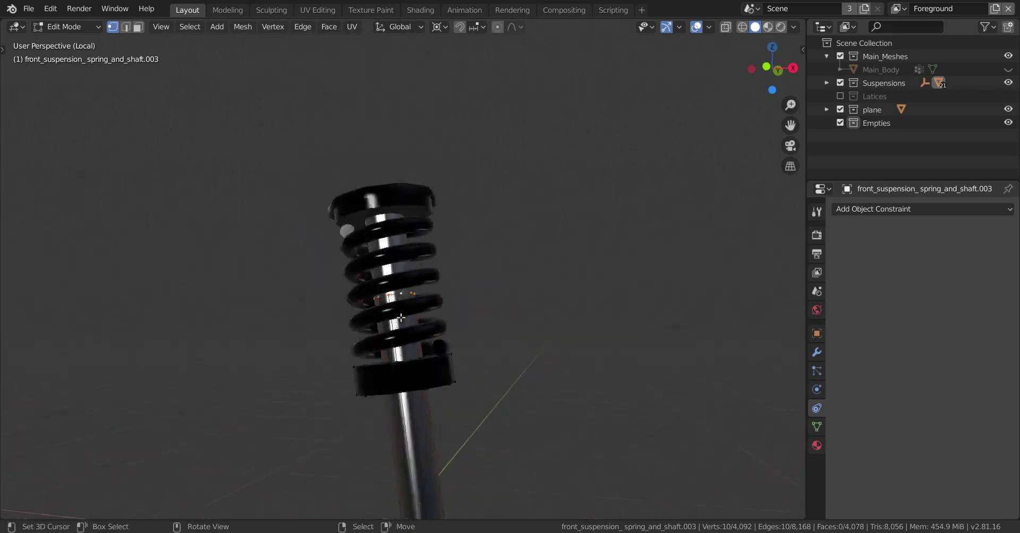
pyautogui.scroll(4, 402, 318)
pyautogui.press('Tab')
pyautogui.press('Tab')
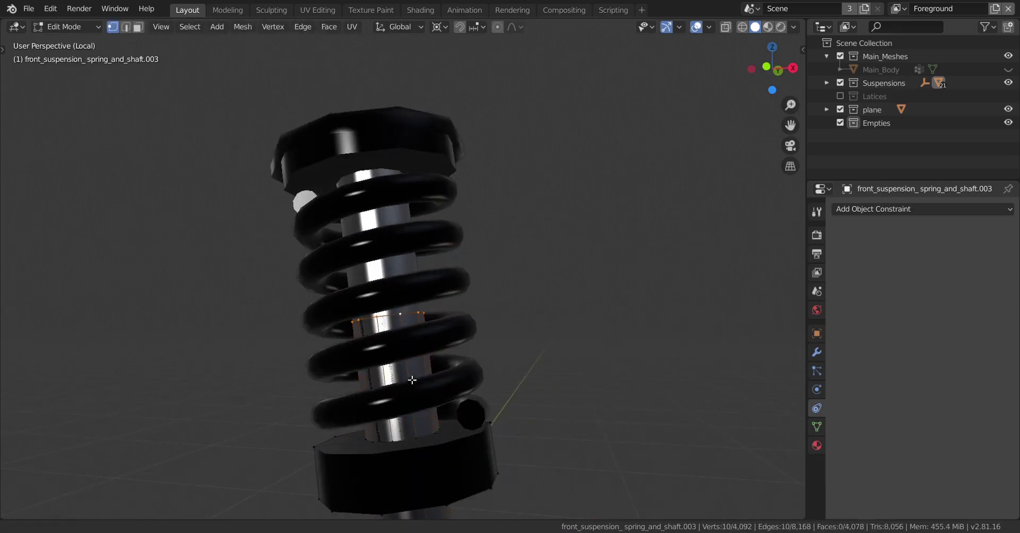
pyautogui.keyDown('shift'); pyautogui.moveTo(402, 438); pyautogui.dragTo(418, 358, button='middle'); pyautogui.keyUp('shift')
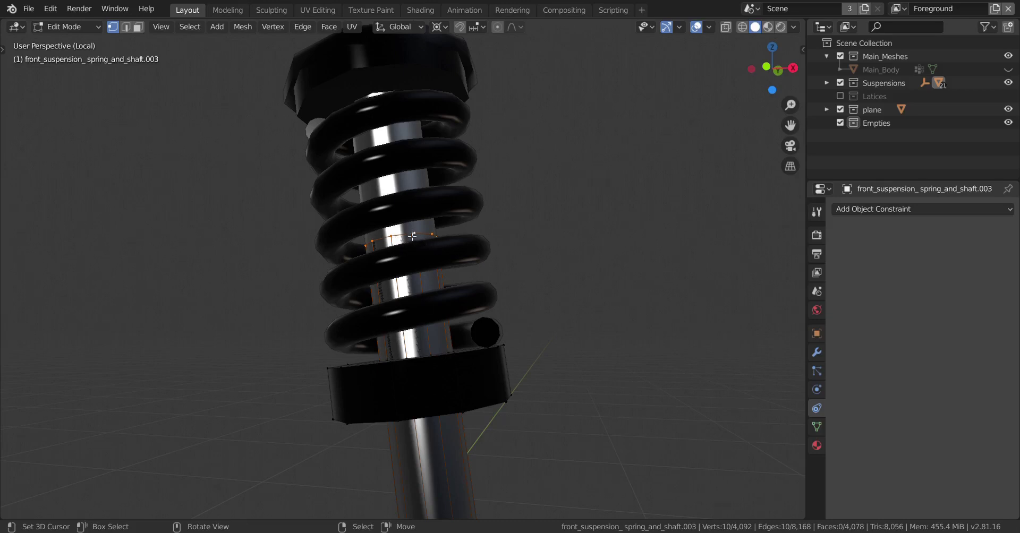
pyautogui.scroll(-2, 412, 237)
pyautogui.keyDown('shift'); pyautogui.moveTo(412, 236); pyautogui.dragTo(412, 282, button='middle'); pyautogui.keyUp('shift')
# Step: Return to Object Mode, select the upper mount and inspect how its rod runs down into the lower shaft
pyautogui.press('Tab')
pyautogui.rightClick(407, 187)
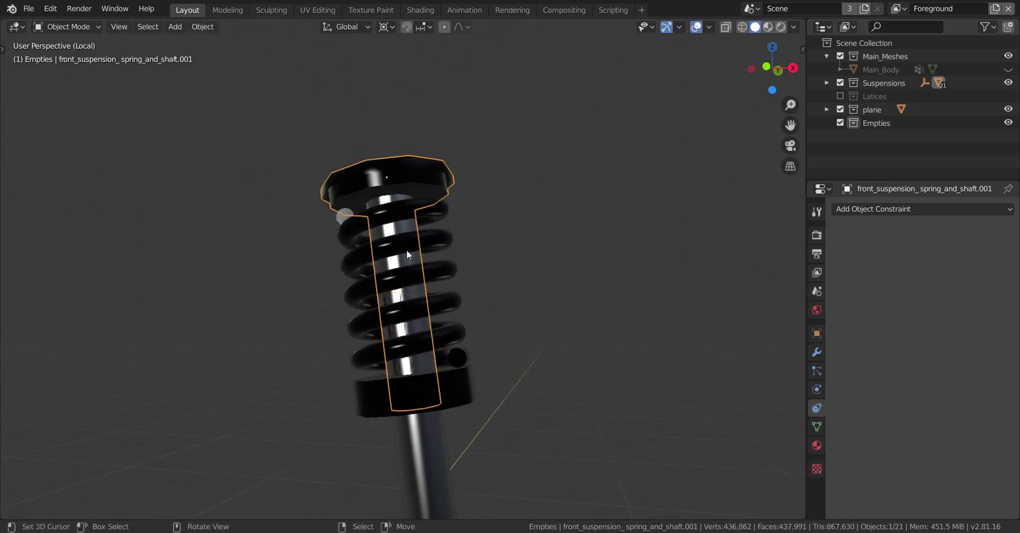
pyautogui.scroll(3, 425, 359)
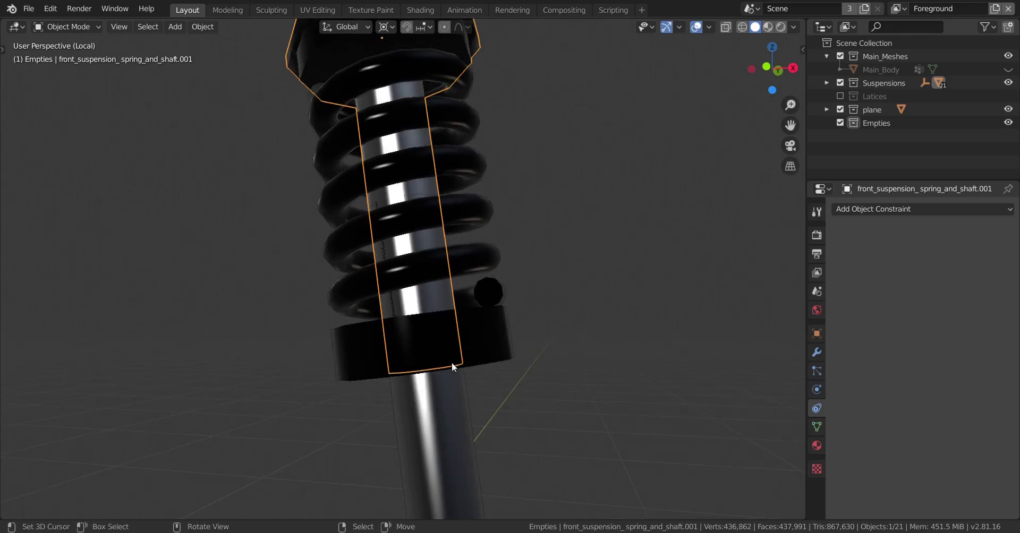
pyautogui.scroll(-4, 452, 362)
# Step: Select the lower shaft and try moving it away from the coil spring and upper mount, cancelling the move
pyautogui.rightClick(424, 321)
pyautogui.moveTo(421, 322); pyautogui.dragTo(445, 303, button='middle')
pyautogui.scroll(-6, 436, 325)
pyautogui.moveTo(427, 354); pyautogui.dragTo(425, 369, button='middle')
pyautogui.press('g')
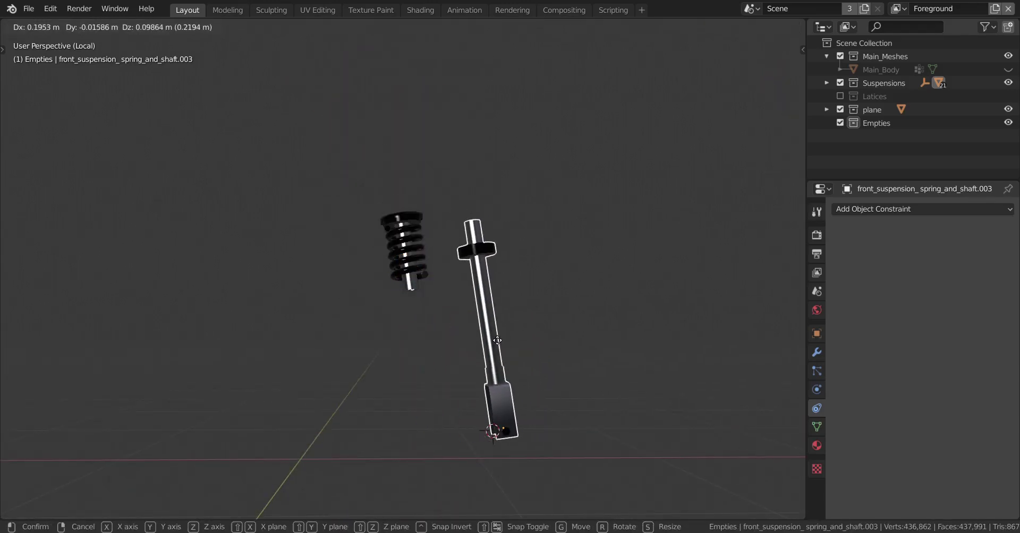
pyautogui.rightClick(478, 342)
pyautogui.scroll(4, 452, 342)
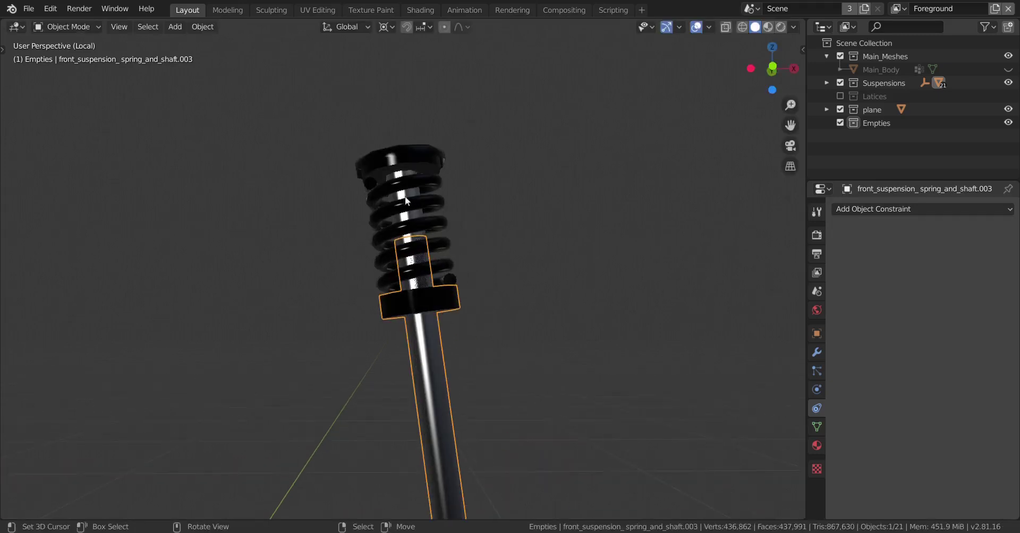
# Step: Try moving the upper mount and the coil spring one at a time, cancelling each move
pyautogui.rightClick(405, 197)
pyautogui.press('g')
pyautogui.rightClick(557, 292)
pyautogui.rightClick(420, 248)
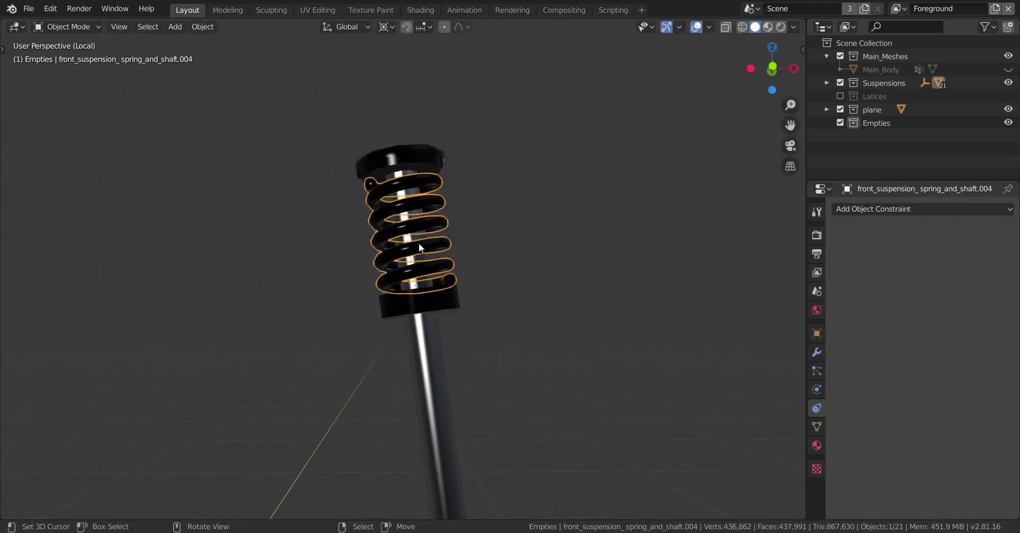
pyautogui.moveTo(531, 270); pyautogui.dragTo(542, 280, button='middle')
pyautogui.press('g')
pyautogui.press('Escape')
# Step: Switch to the front view and select only the strut's lower shaft
pyautogui.scroll(-5, 467, 302)
pyautogui.moveTo(467, 303)
pyautogui.mouseDown(button='middle')
pyautogui.moveTo(507, 264)
pyautogui.moveTo(470, 306)
pyautogui.mouseUp(button='middle')
pyautogui.scroll(3, 468, 302)
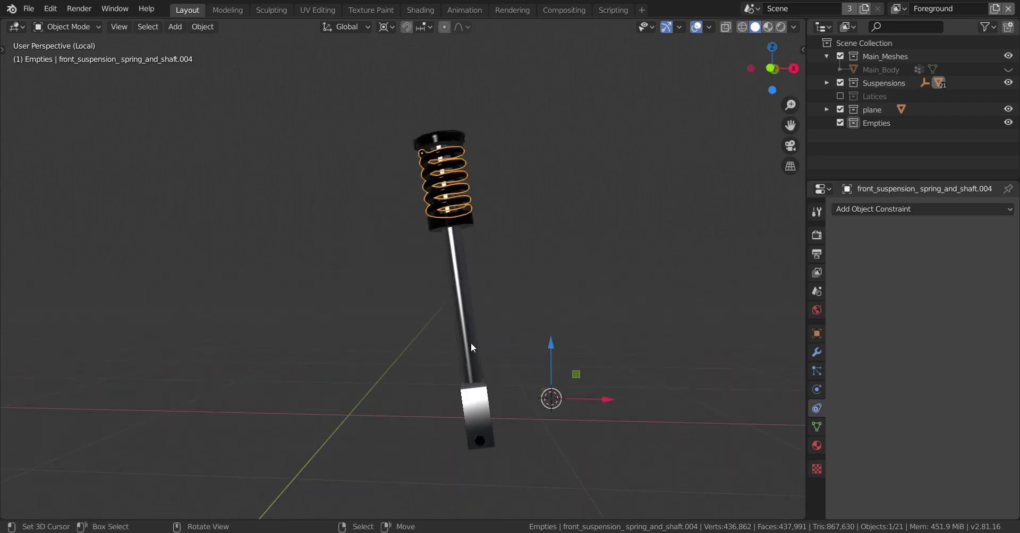
pyautogui.press('KP_1')
pyautogui.scroll(3, 471, 346)
pyautogui.scroll(-5, 441, 331)
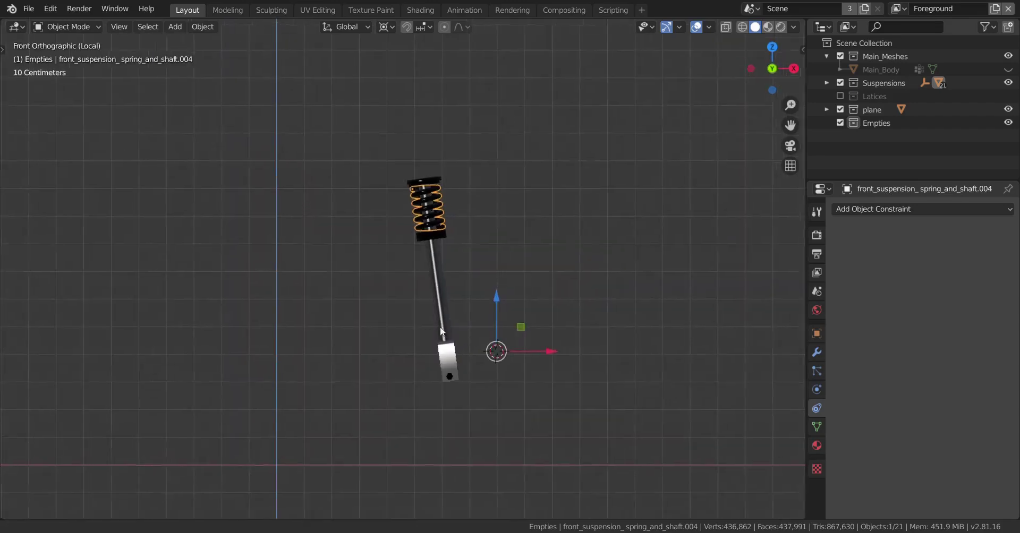
pyautogui.scroll(3, 439, 324)
pyautogui.click(431, 311)
pyautogui.scroll(-2, 462, 340)
pyautogui.scroll(2, 464, 345)
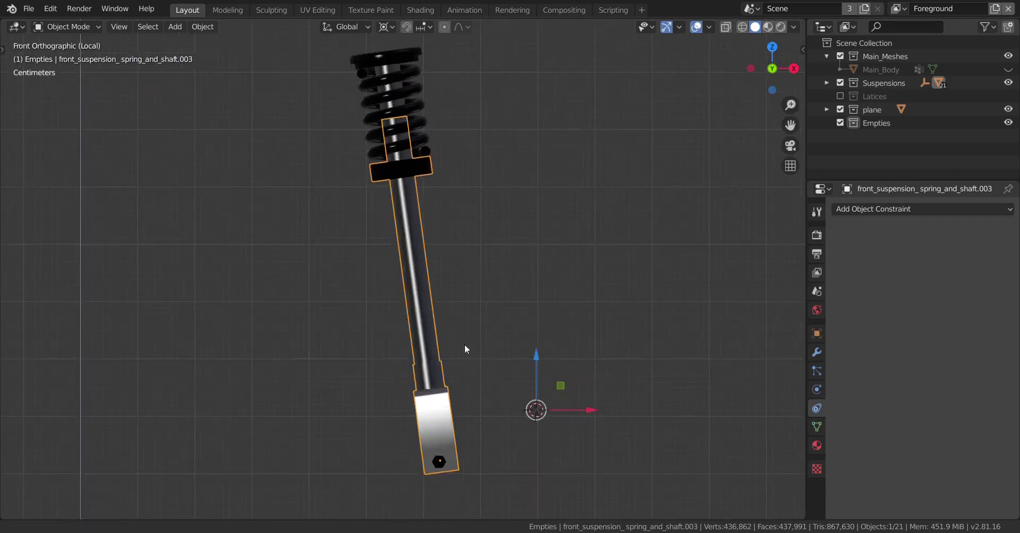
pyautogui.keyDown('shift'); pyautogui.moveTo(464, 345); pyautogui.dragTo(449, 340, button='middle'); pyautogui.keyUp('shift')
# Step: Cancel a trial rotation about the 3D cursor and set the transform pivot point to Median Point
pyautogui.press('r')
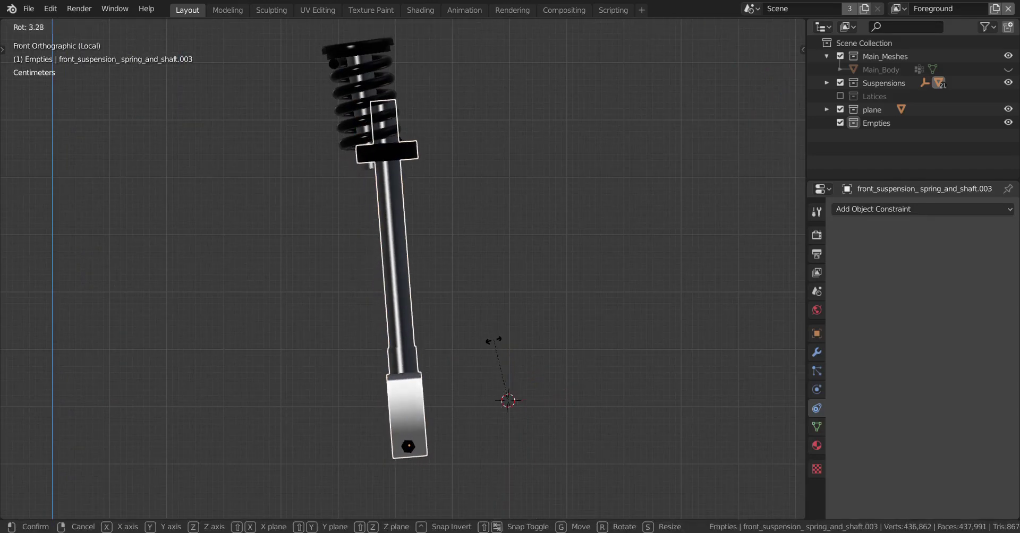
pyautogui.press('Escape')
pyautogui.press(',')
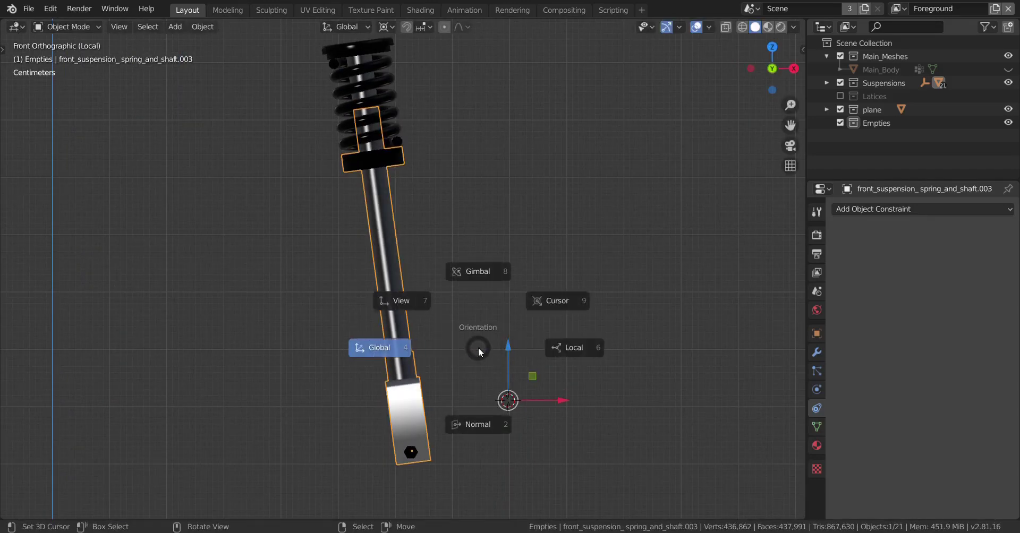
pyautogui.press('Escape')
pyautogui.press('.')
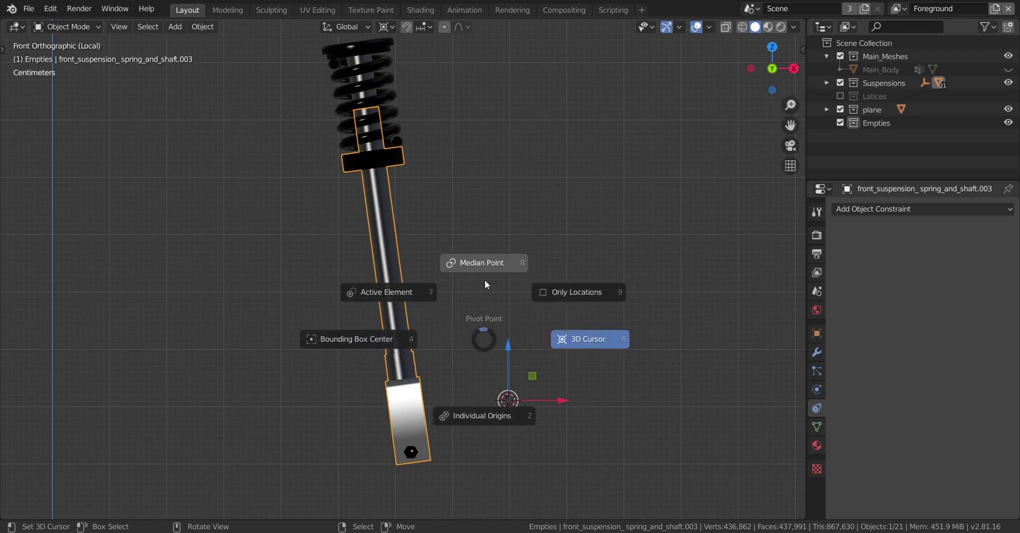
pyautogui.click(484, 265)
pyautogui.keyDown('shift'); pyautogui.scroll(-2, 426, 387); pyautogui.keyUp('shift')
pyautogui.keyDown('shift'); pyautogui.scroll(2, 451, 365); pyautogui.keyUp('shift')
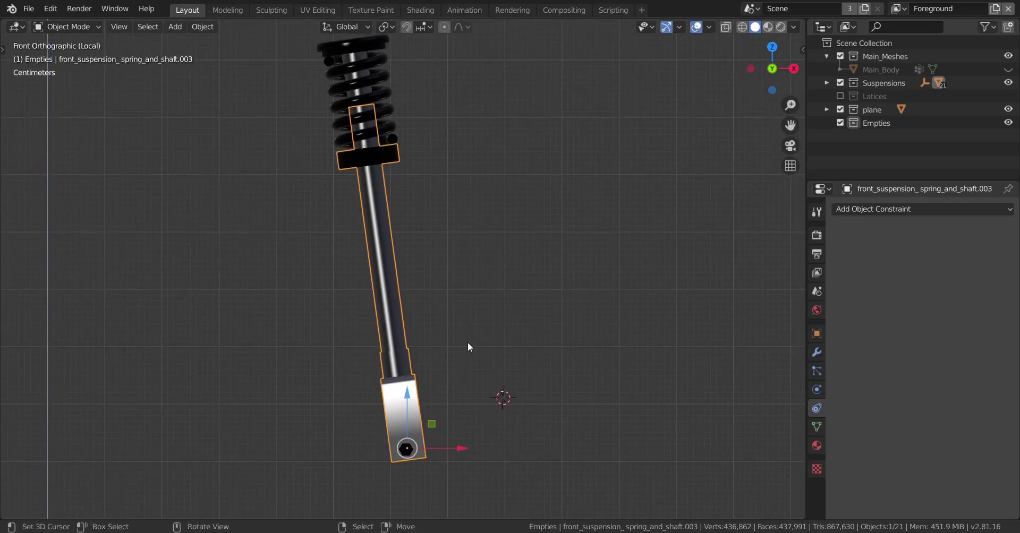
# Step: Rotate the lower shaft by about 6.7° and a further 0.7° in the front view so that it stands exactly upright
pyautogui.press('r')
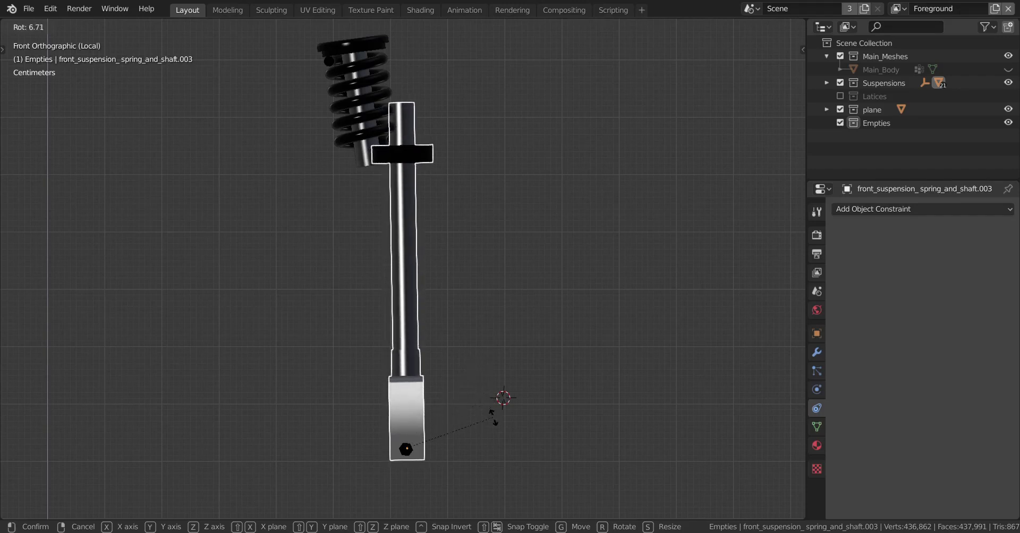
pyautogui.click(496, 420)
pyautogui.scroll(4, 455, 316)
pyautogui.scroll(5, 489, 298)
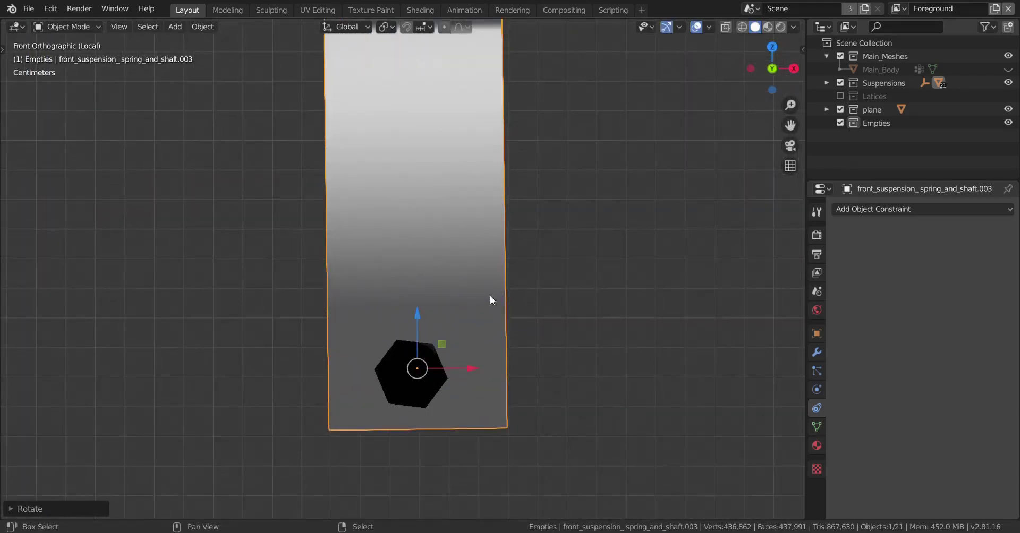
pyautogui.keyDown('shift'); pyautogui.moveTo(490, 339); pyautogui.dragTo(490, 288, button='middle'); pyautogui.keyUp('shift')
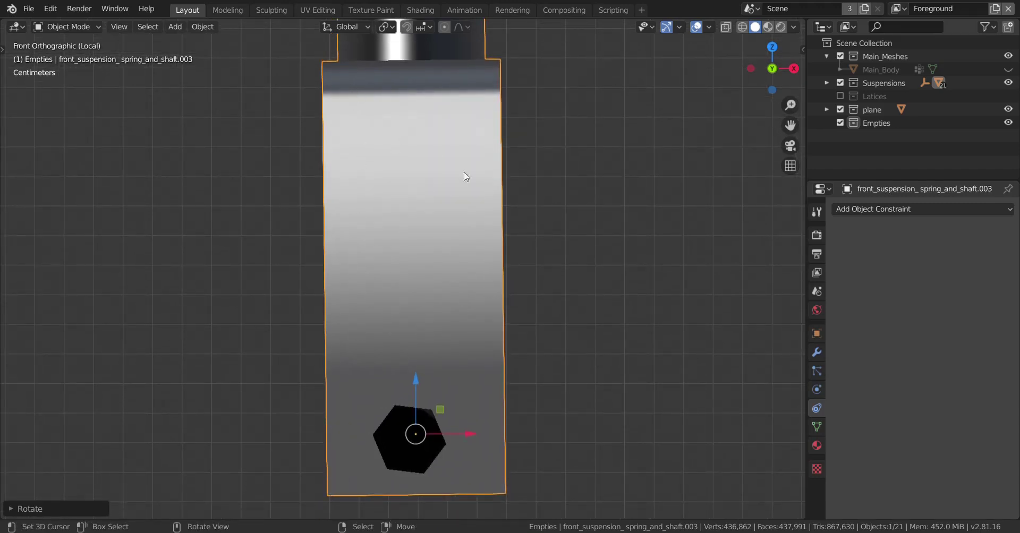
pyautogui.press('r')
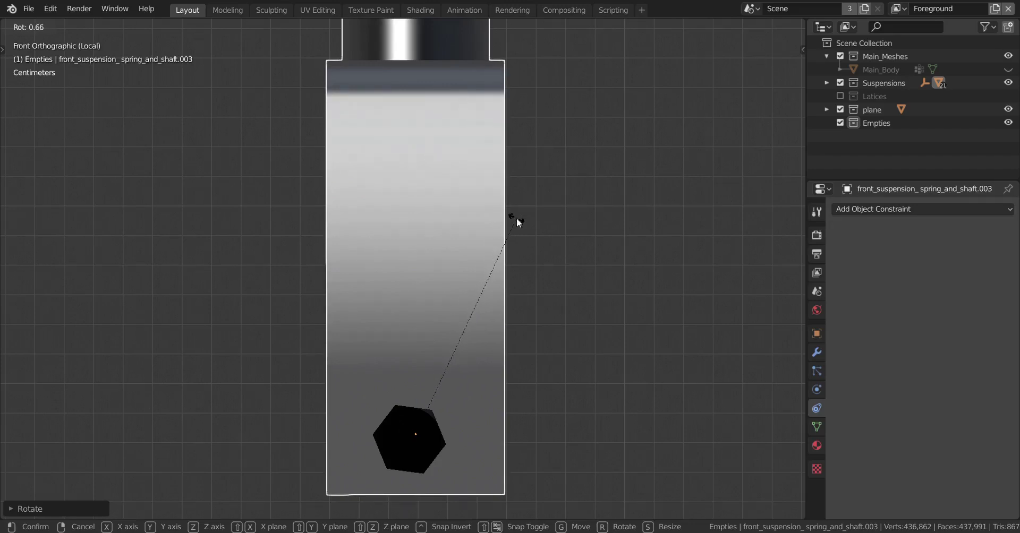
pyautogui.click(516, 218)
pyautogui.scroll(-6, 457, 187)
pyautogui.scroll(-3, 433, 332)
pyautogui.keyDown('shift'); pyautogui.moveTo(449, 183); pyautogui.dragTo(444, 321, button='middle'); pyautogui.keyUp('shift')
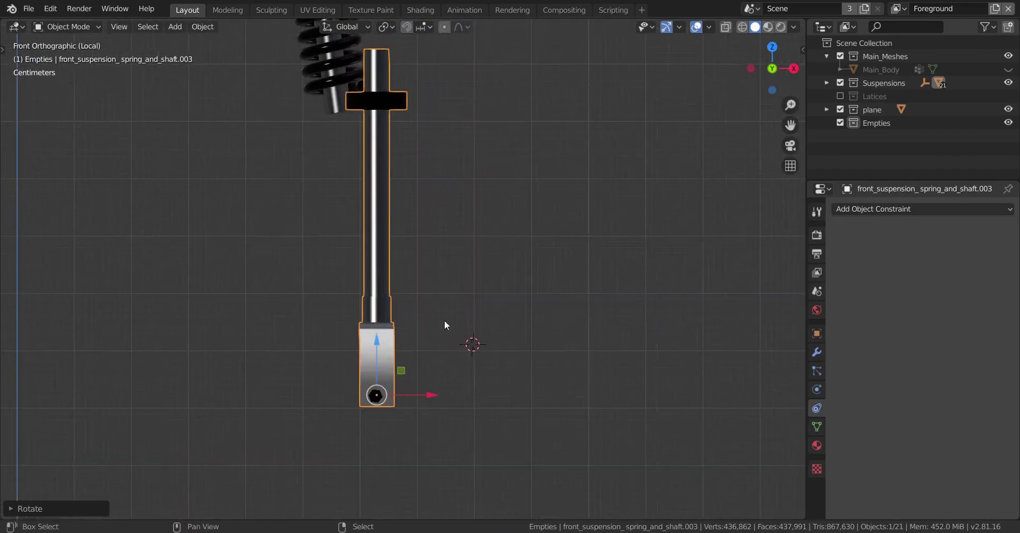
# Step: Apply Rotation & Scale to the upright lower shaft
pyautogui.hotkey('ctrl', 'a')
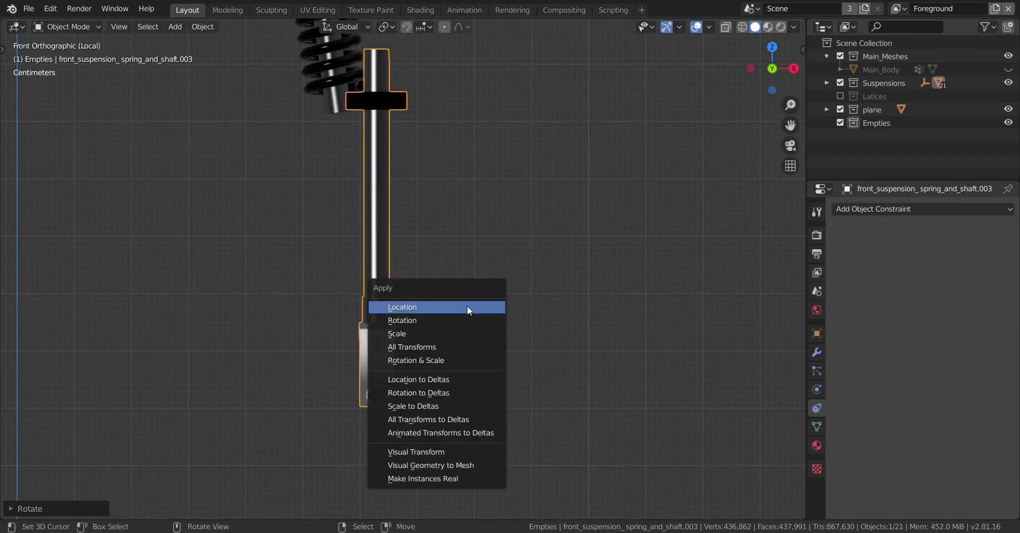
pyautogui.click(437, 359)
pyautogui.keyDown('shift'); pyautogui.moveTo(421, 281); pyautogui.dragTo(431, 321, button='middle'); pyautogui.keyUp('shift')
pyautogui.hotkey('ctrl', 'a')
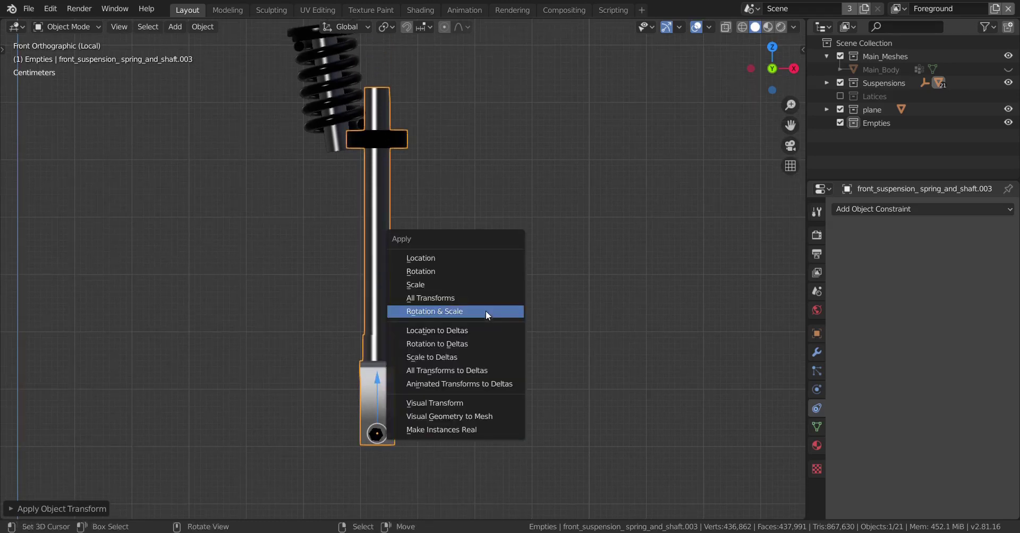
pyautogui.click(486, 311)
# Step: Set the transform orientation to Local and check the lower shaft's axes from an angle and from the front
pyautogui.press(',')
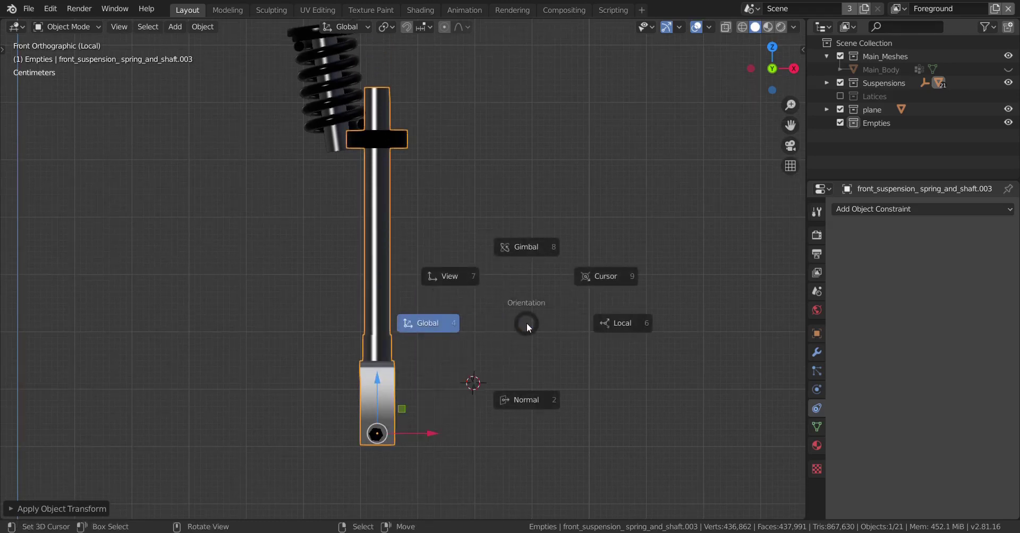
pyautogui.click(623, 322)
pyautogui.keyDown('shift'); pyautogui.moveTo(473, 330); pyautogui.dragTo(521, 304, button='middle'); pyautogui.keyUp('shift')
pyautogui.moveTo(428, 319); pyautogui.dragTo(461, 451, button='middle')
pyautogui.moveTo(457, 384); pyautogui.dragTo(461, 381, button='middle')
pyautogui.press('KP_1')
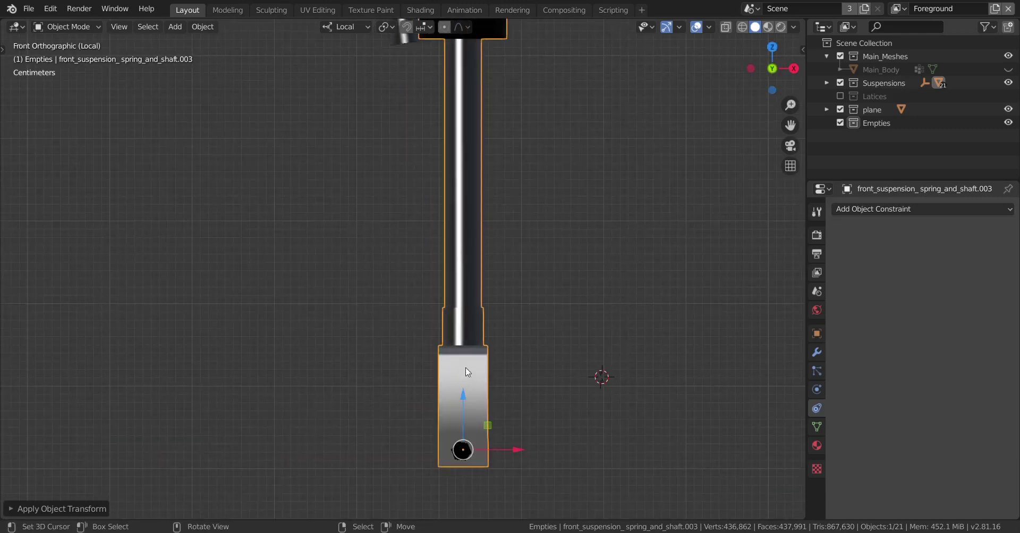
# Step: Tilt the lower shaft around its local Y axis until it lines up with the coil spring and upper mount
pyautogui.scroll(-3, 467, 372)
pyautogui.keyDown('shift'); pyautogui.moveTo(483, 359); pyautogui.dragTo(461, 382, button='middle'); pyautogui.keyUp('shift')
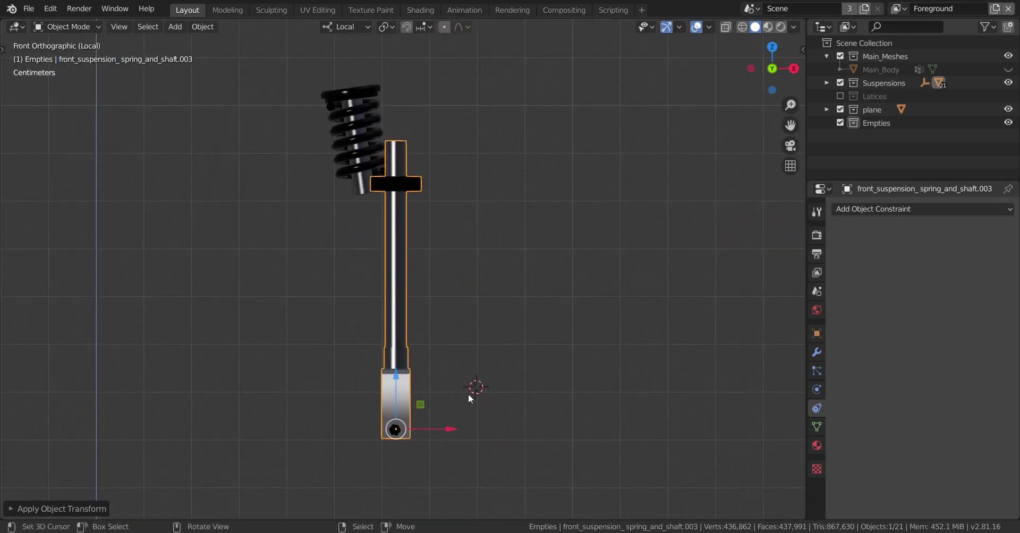
pyautogui.press('r')
pyautogui.press('y')
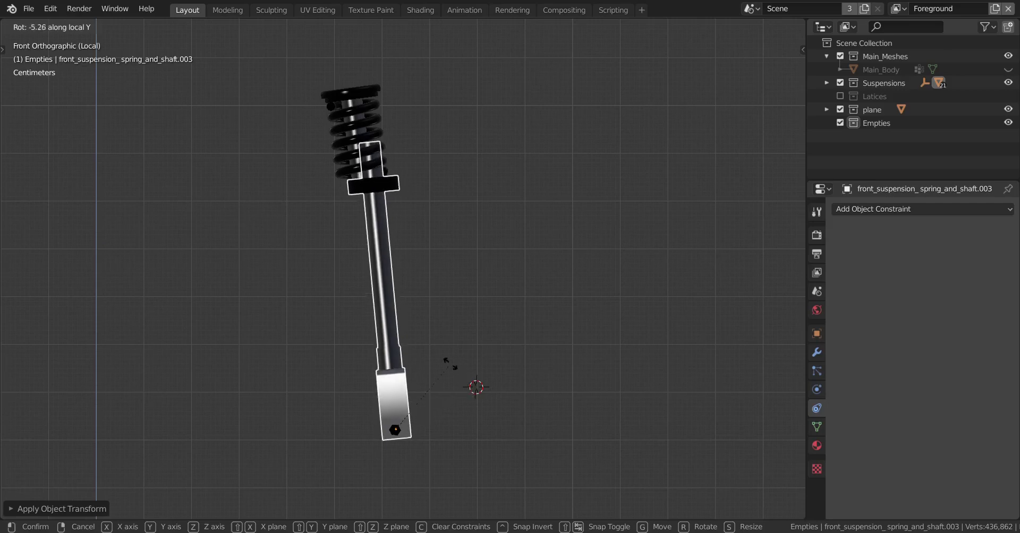
pyautogui.click(354, 328)
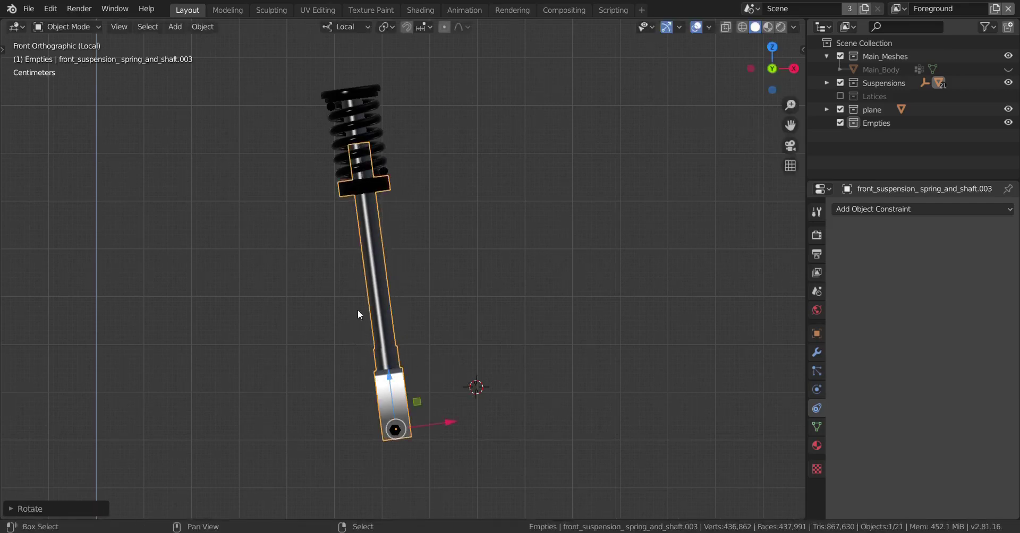
# Step: Fine-tune the lower shaft's tilt by about -0.19° around its local Y axis to align it with the upper mount's rod
pyautogui.scroll(8, 419, 406)
pyautogui.scroll(2, 461, 419)
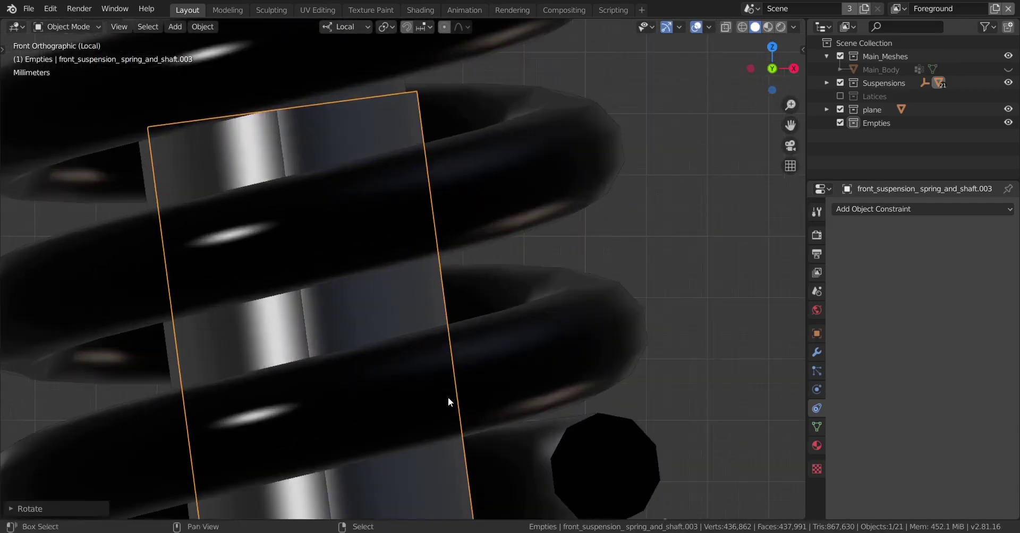
pyautogui.press('r')
pyautogui.press('y')
pyautogui.press('y')
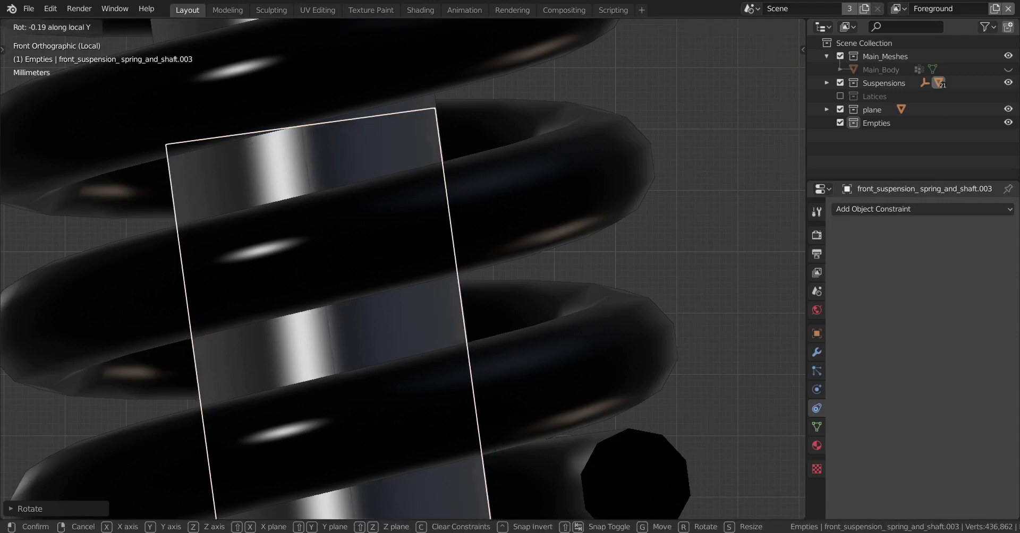
pyautogui.click(431, 394)
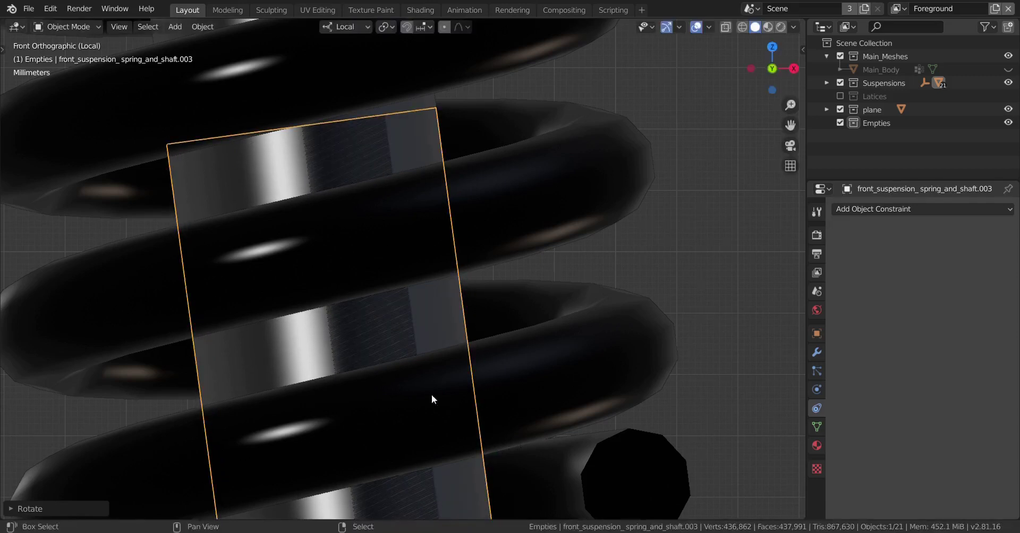
# Step: Try applying Rotation & Scale to the tilted lower shaft to compare its local axes, and undo the application
pyautogui.scroll(-7, 451, 400)
pyautogui.scroll(4, 437, 324)
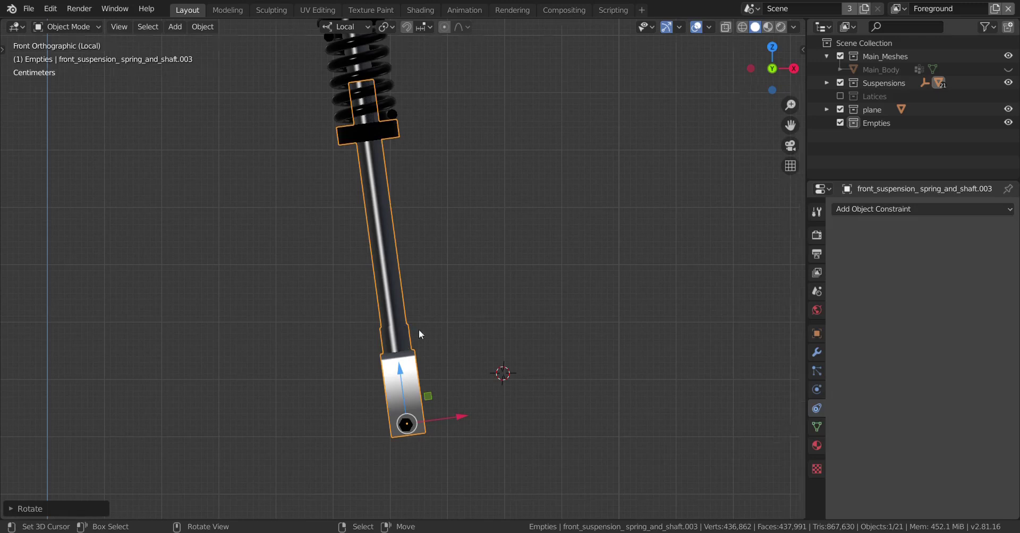
pyautogui.hotkey('ctrl', 'a')
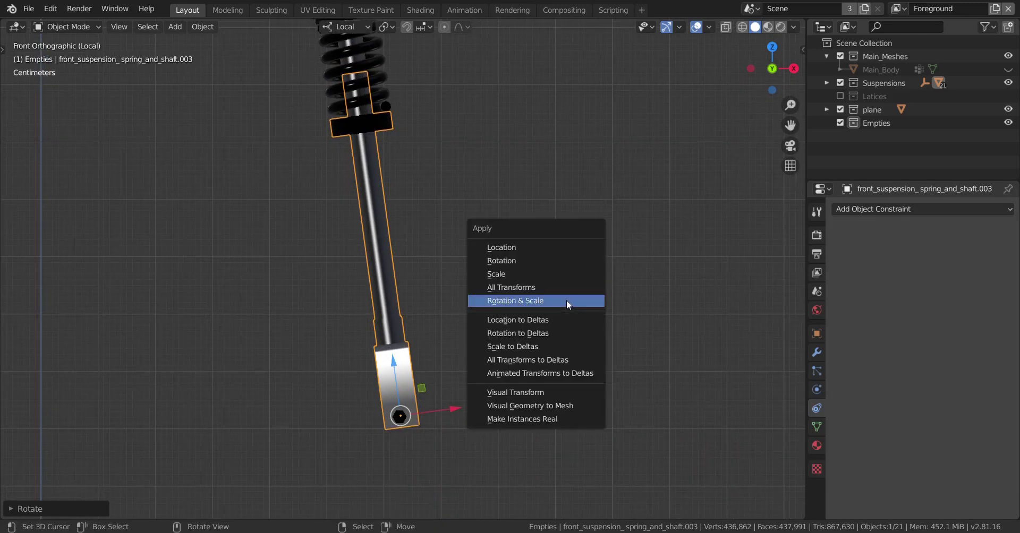
pyautogui.click(566, 301)
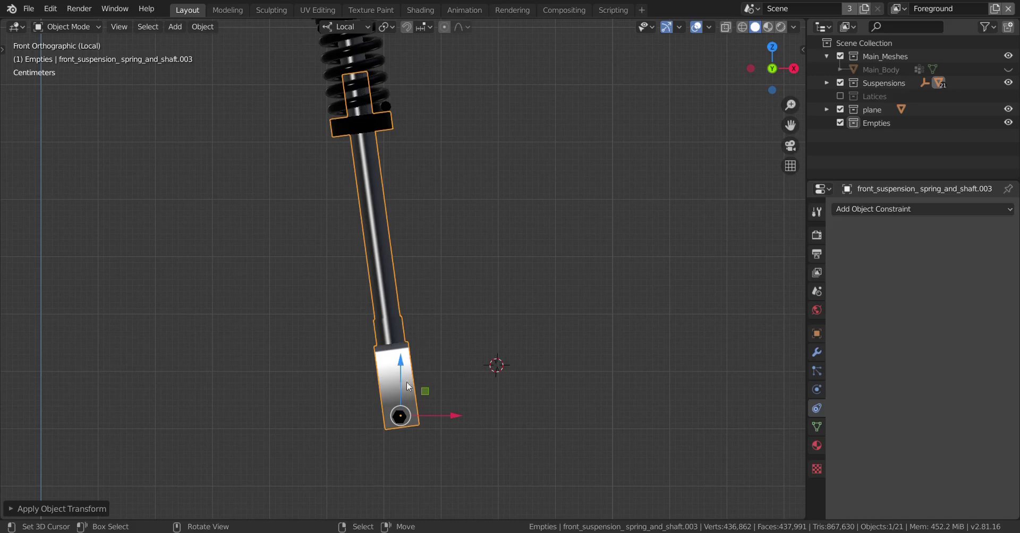
pyautogui.hotkey('ctrl', 'z')
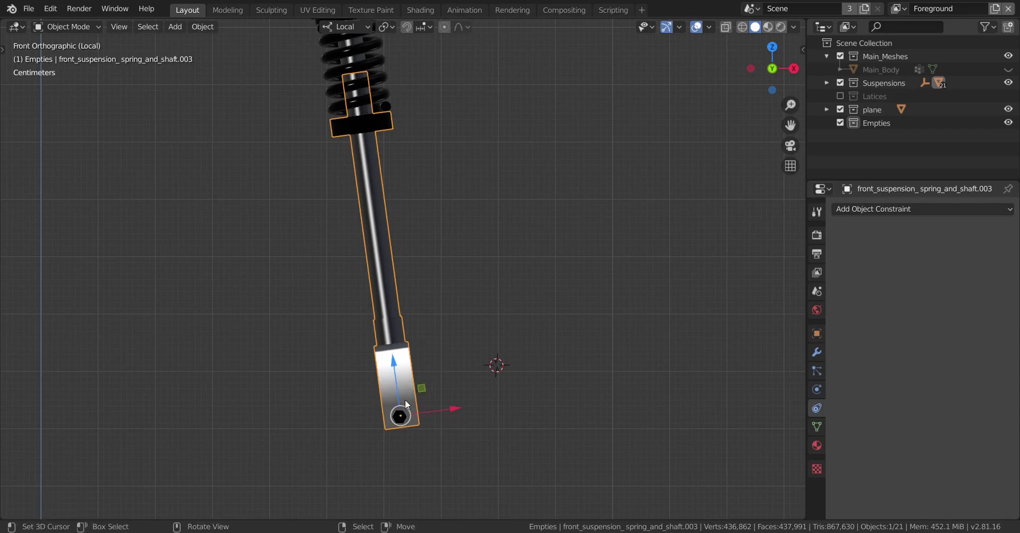
# Step: Select the strut's upper mount and examine its local axes from the front and at an angle
pyautogui.keyDown('shift'); pyautogui.moveTo(470, 235); pyautogui.dragTo(524, 435, button='middle'); pyautogui.keyUp('shift')
pyautogui.scroll(3, 524, 434)
pyautogui.click(421, 184)
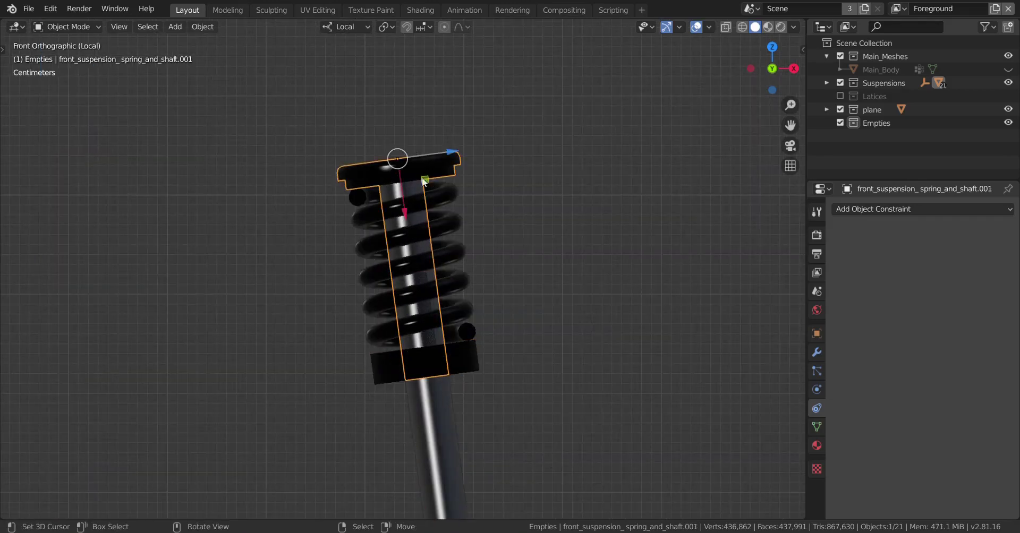
pyautogui.moveTo(424, 182); pyautogui.dragTo(379, 231, button='middle')
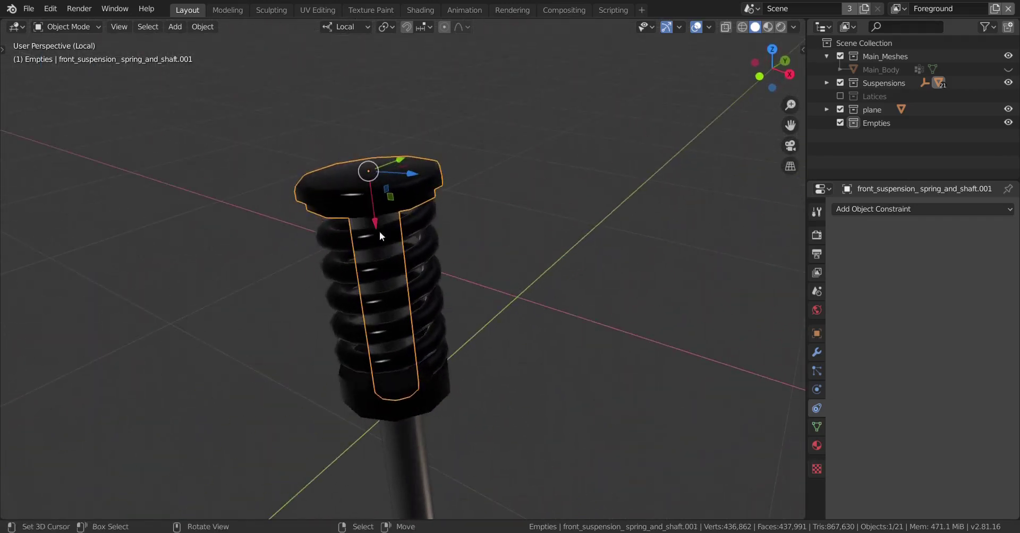
pyautogui.moveTo(409, 336); pyautogui.dragTo(458, 264, button='middle')
# Step: Try applying Rotation & Scale to the coil spring in front view, and undo the application
pyautogui.click(449, 241)
pyautogui.scroll(3, 457, 264)
pyautogui.scroll(-4, 457, 263)
pyautogui.scroll(4, 528, 298)
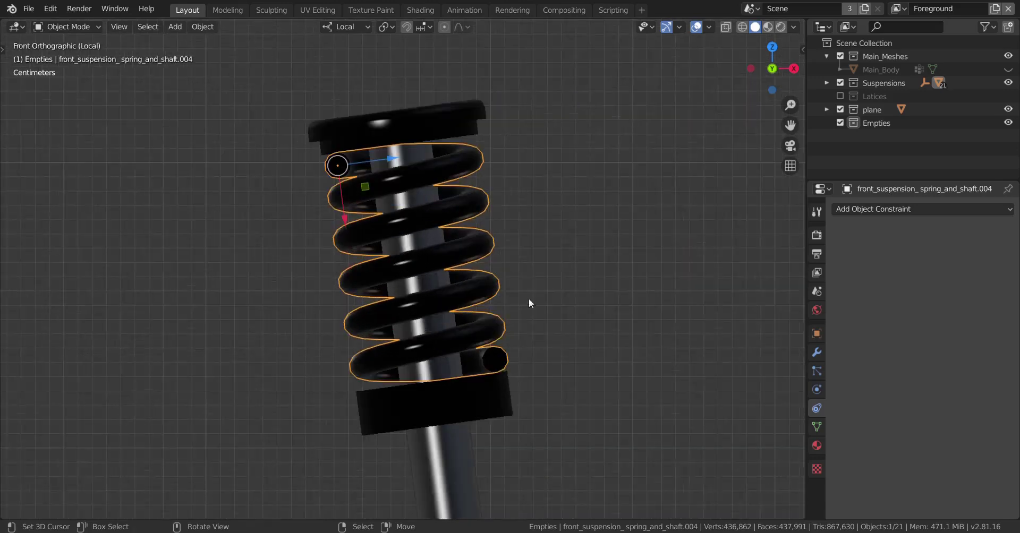
pyautogui.hotkey('ctrl', 'a')
pyautogui.click(559, 282)
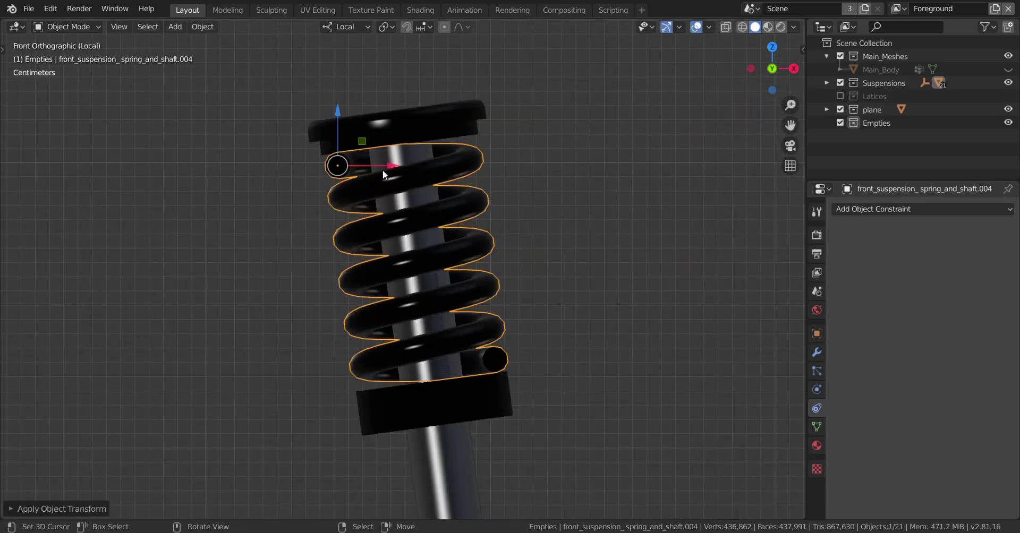
pyautogui.scroll(-6, 403, 196)
pyautogui.scroll(1, 417, 230)
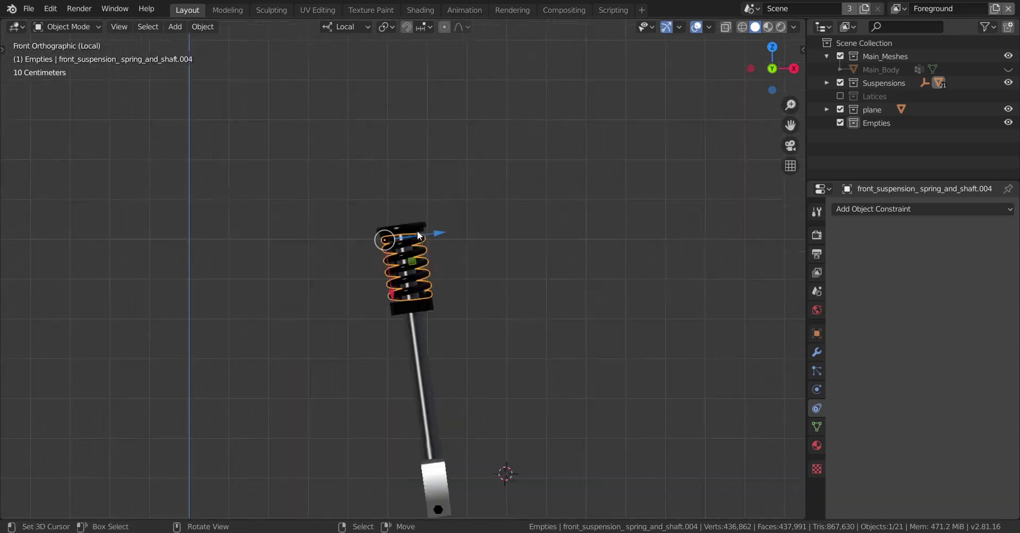
# Step: Check the coil spring's local axes at an angle and try rotating it in the front view
pyautogui.moveTo(416, 230); pyautogui.dragTo(432, 269, button='middle')
pyautogui.scroll(2, 422, 270)
pyautogui.scroll(1, 423, 269)
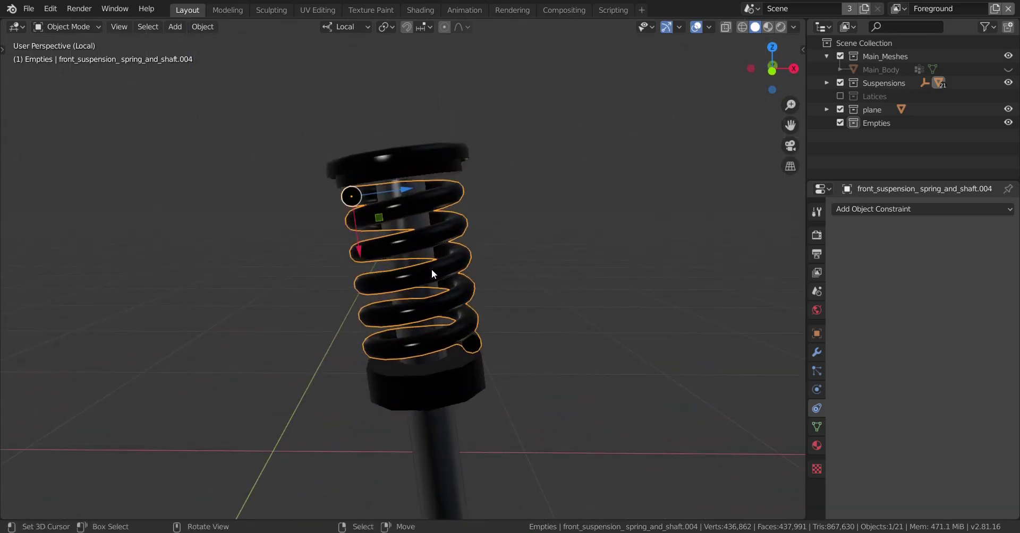
pyautogui.press('KP_1')
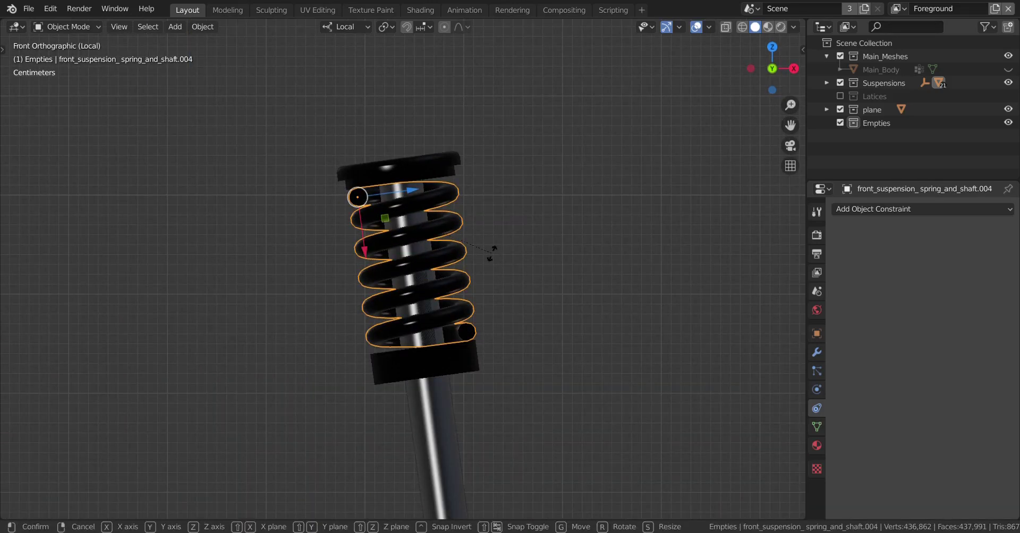
pyautogui.press('r')
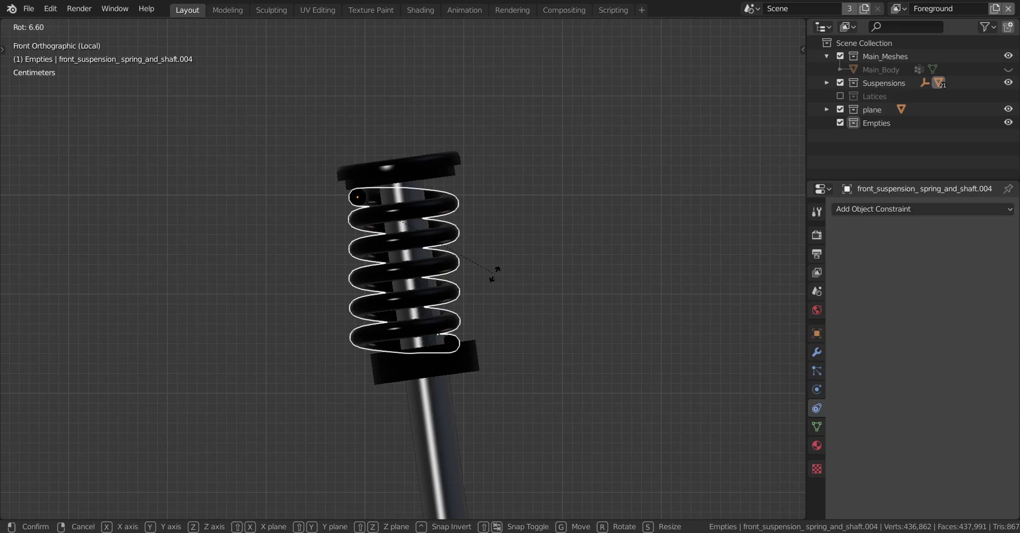
pyautogui.rightClick(511, 219)
# Step: Select the strut's lower shaft and leave local view to show it within the full suspension assembly
pyautogui.scroll(-7, 448, 327)
pyautogui.keyDown('shift'); pyautogui.moveTo(448, 327); pyautogui.dragTo(437, 201, button='middle'); pyautogui.keyUp('shift')
pyautogui.click(418, 273)
pyautogui.moveTo(354, 222); pyautogui.dragTo(409, 325, button='middle')
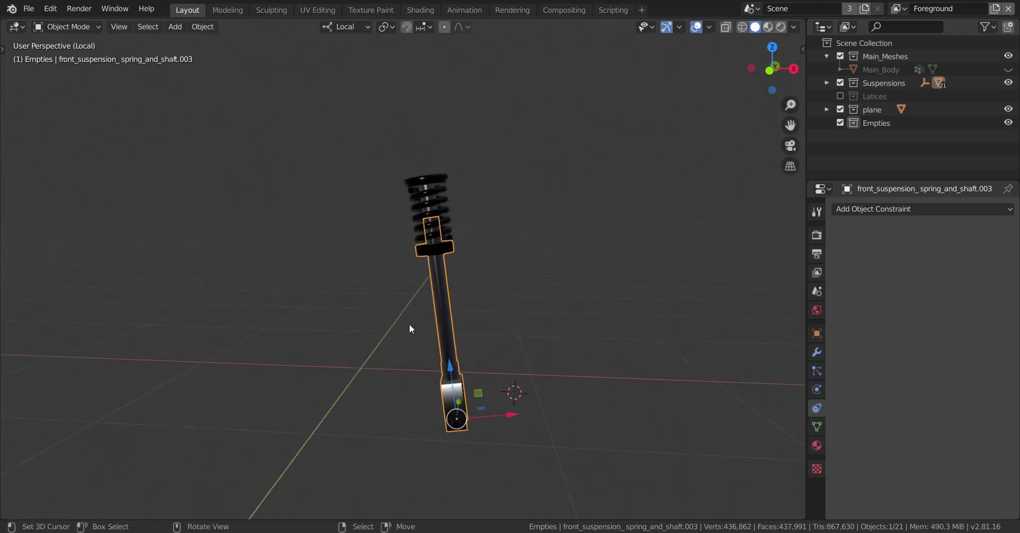
pyautogui.press('KP_Divide')
pyautogui.scroll(-3, 409, 324)
pyautogui.keyDown('shift'); pyautogui.moveTo(419, 386); pyautogui.dragTo(415, 374, button='middle'); pyautogui.keyUp('shift')
pyautogui.scroll(7, 415, 374)
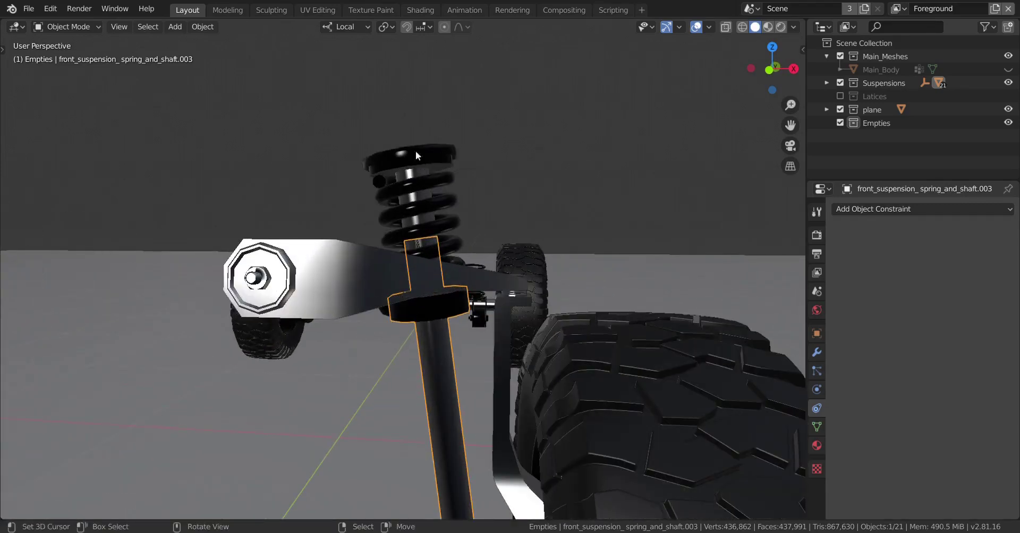
pyautogui.click(428, 362)
pyautogui.moveTo(428, 363); pyautogui.dragTo(416, 293, button='middle')
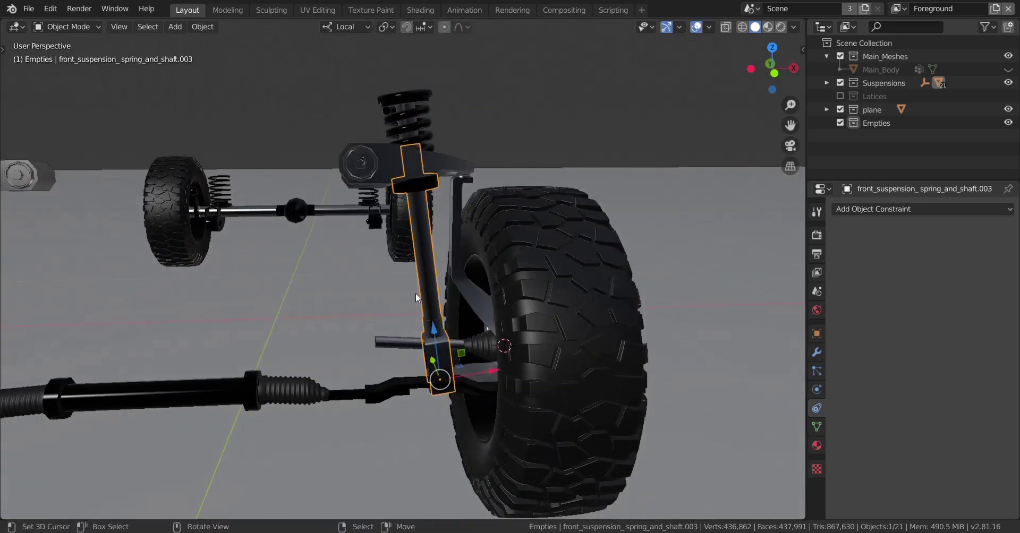
# Step: Separate the linked threaded ring under the outer end of Wheel_Horb_Extension_Attachment.001 into its own object
pyautogui.rightClick(466, 162)
pyautogui.moveTo(438, 200); pyautogui.dragTo(372, 228, button='middle')
pyautogui.keyDown('shift'); pyautogui.moveTo(372, 228); pyautogui.dragTo(458, 174, button='middle'); pyautogui.keyUp('shift')
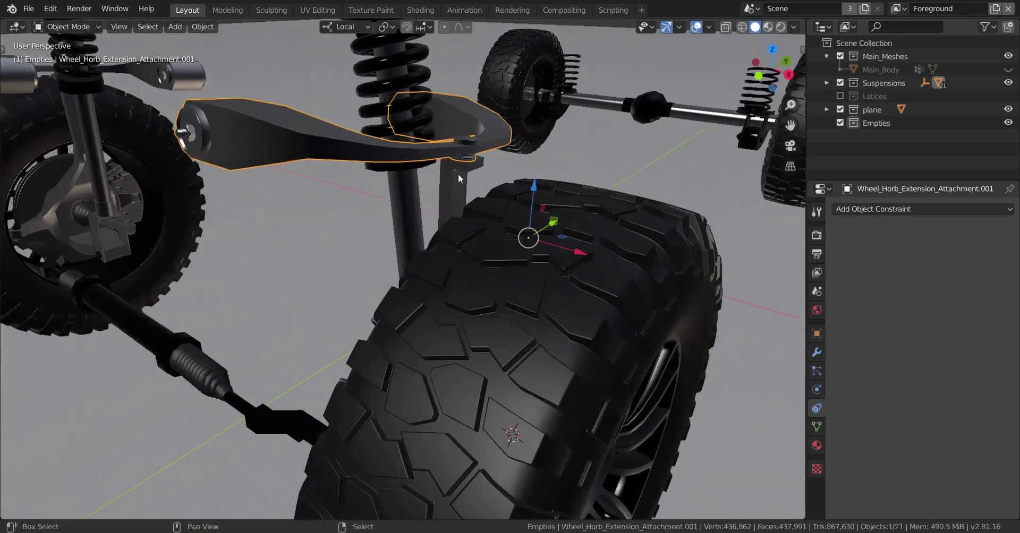
pyautogui.scroll(3, 404, 257)
pyautogui.moveTo(400, 261); pyautogui.dragTo(437, 287, button='middle')
pyautogui.keyDown('shift'); pyautogui.moveTo(436, 287); pyautogui.dragTo(410, 329, button='middle'); pyautogui.keyUp('shift')
pyautogui.press('Tab')
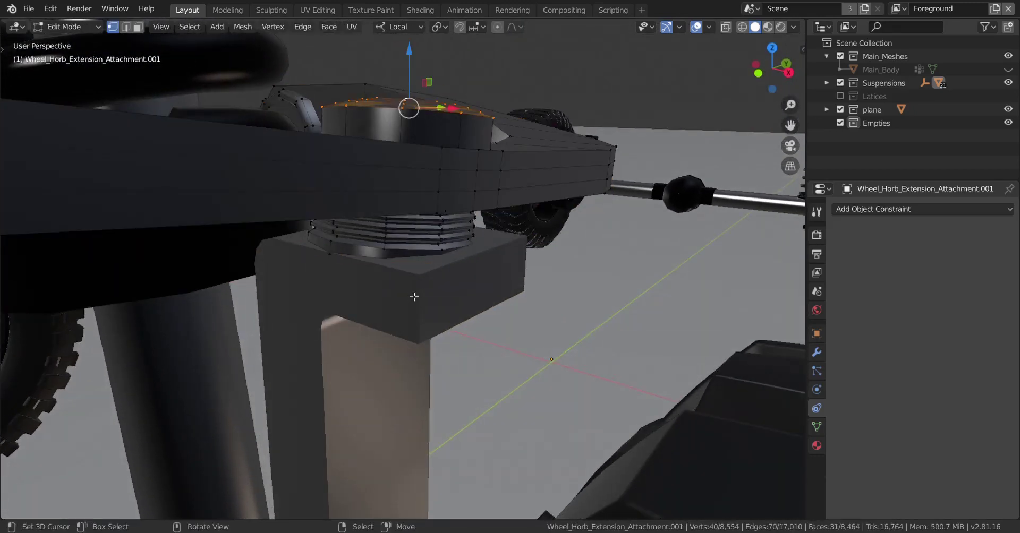
pyautogui.rightClick(392, 247)
pyautogui.press('l')
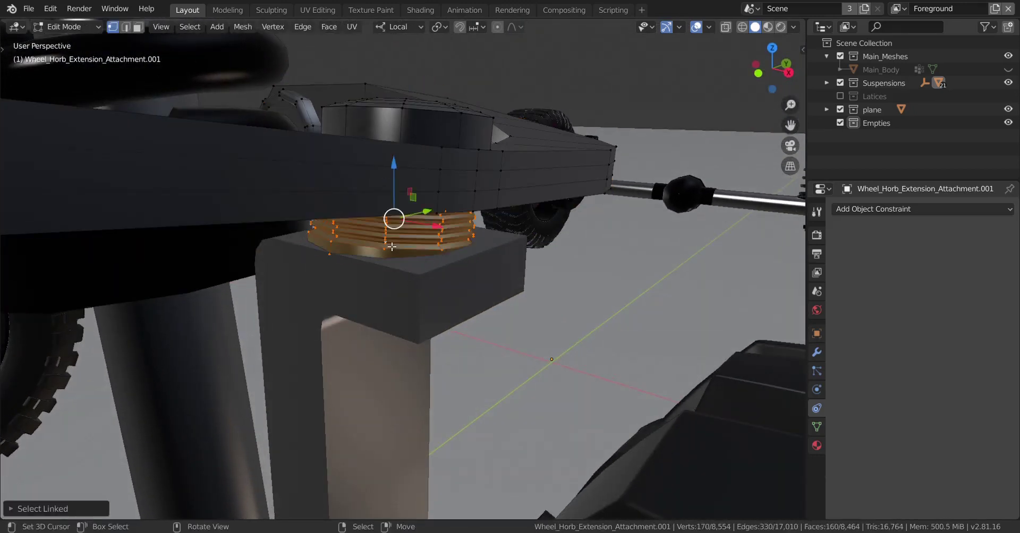
pyautogui.press('p')
pyautogui.click(422, 236)
pyautogui.press('Tab')
# Step: Join the separated threaded ring into the bracket below it, Front_Wheel_Horb.001
pyautogui.rightClick(400, 231)
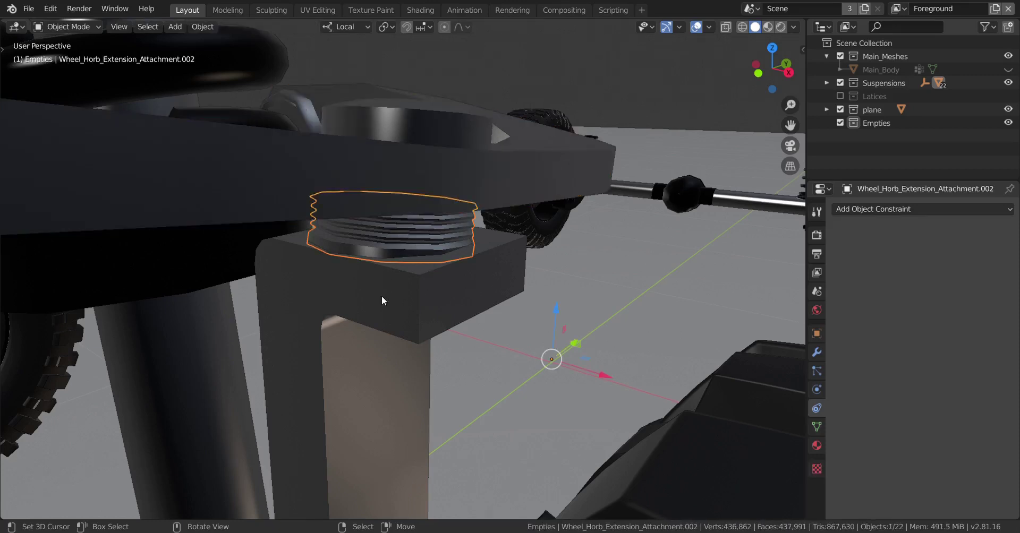
pyautogui.keyDown('shift'); pyautogui.rightClick(381, 298); pyautogui.keyUp('shift')
pyautogui.hotkey('ctrl', 'j')
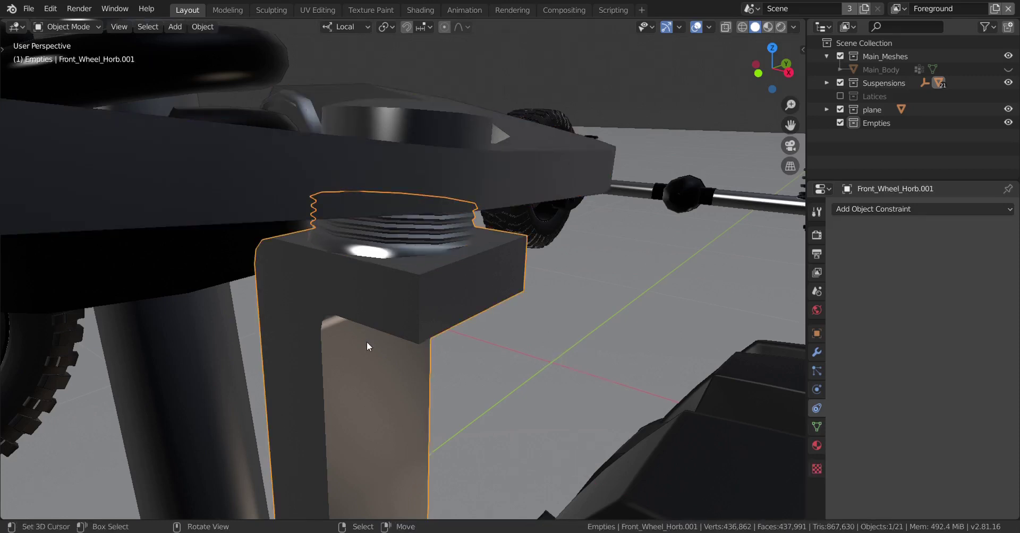
# Step: Select the top edge loop of the threaded ring in wireframe and raise it along Z into the arm
pyautogui.press('Tab')
pyautogui.moveTo(408, 222)
pyautogui.mouseDown(button='middle')
pyautogui.moveTo(402, 231)
pyautogui.moveTo(356, 194)
pyautogui.mouseUp(button='middle')
pyautogui.hotkey('shift', 'z')
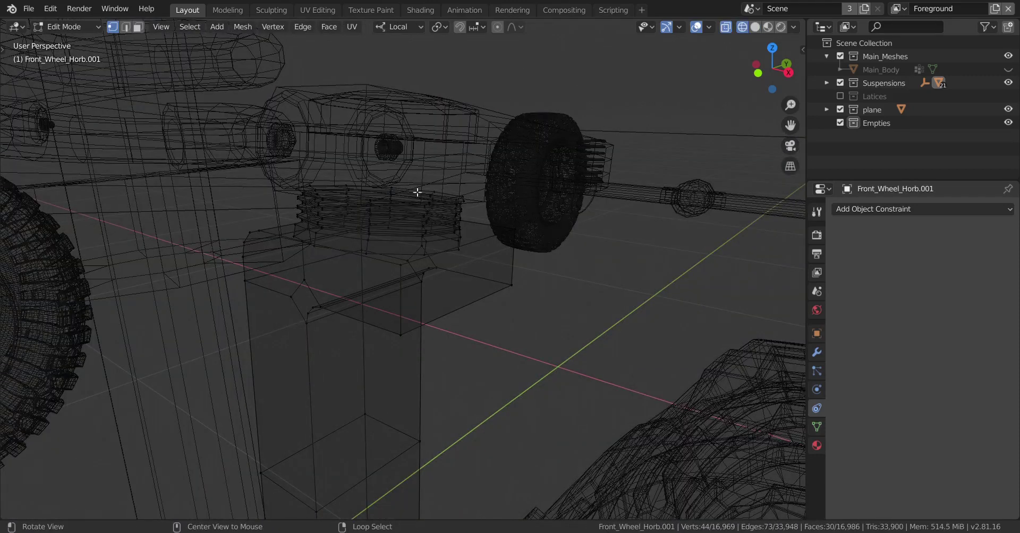
pyautogui.keyDown('alt'); pyautogui.click(396, 207); pyautogui.keyUp('alt')
pyautogui.hotkey('shift', 'z')
pyautogui.moveTo(385, 144); pyautogui.dragTo(393, 99)
pyautogui.press('Tab')
pyautogui.scroll(-6, 390, 334)
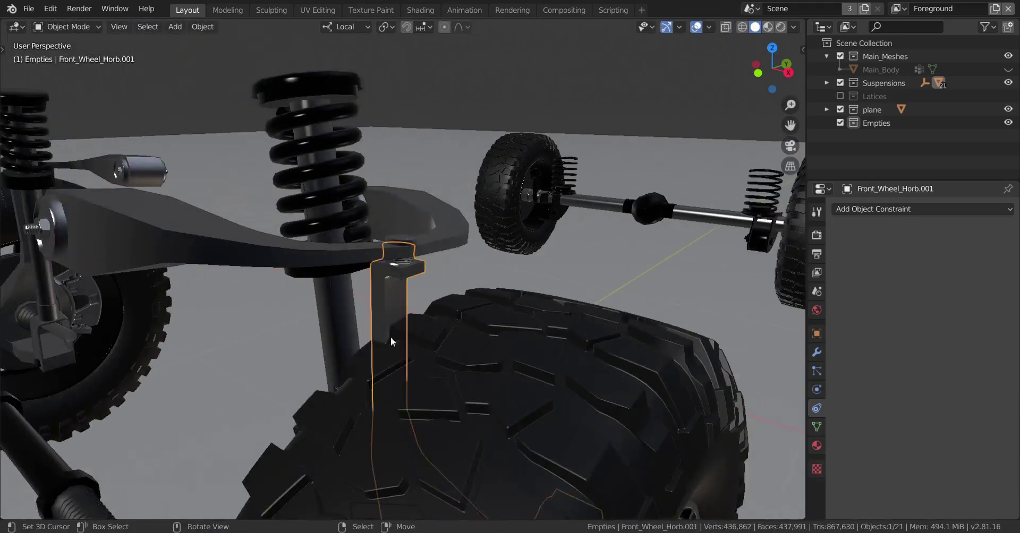
# Step: Select Steering_Rack_Mechanism and bring the bolt on its outer joint inside the front wheel into close view
pyautogui.moveTo(391, 337); pyautogui.dragTo(433, 293, button='middle')
pyautogui.moveTo(433, 293); pyautogui.dragTo(470, 297, button='middle')
pyautogui.scroll(2, 477, 333)
pyautogui.moveTo(471, 297)
pyautogui.mouseDown(button='middle')
pyautogui.moveTo(467, 286)
pyautogui.moveTo(481, 308)
pyautogui.mouseUp(button='middle')
pyautogui.keyDown('shift'); pyautogui.moveTo(481, 308); pyautogui.dragTo(517, 211, button='middle'); pyautogui.keyUp('shift')
pyautogui.click(354, 237)
pyautogui.moveTo(355, 237); pyautogui.dragTo(416, 282, button='middle')
pyautogui.moveTo(520, 250); pyautogui.dragTo(431, 298, button='middle')
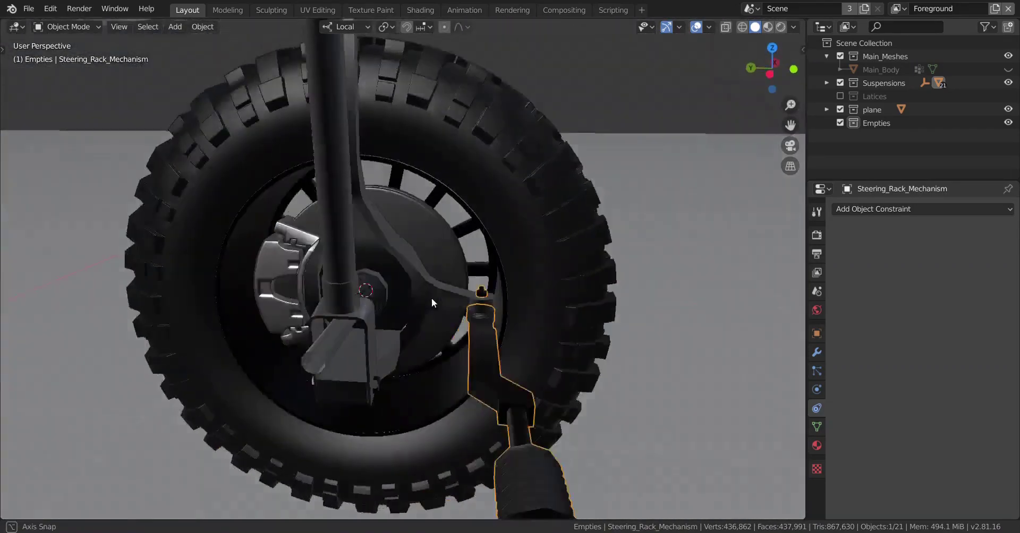
pyautogui.scroll(3, 323, 335)
pyautogui.scroll(3, 425, 352)
pyautogui.scroll(2, 426, 356)
# Step: Separate the linked bolt and nut on top of the steering joint from Steering_Rack_Mechanism into its own object
pyautogui.press('Tab')
pyautogui.scroll(2, 423, 362)
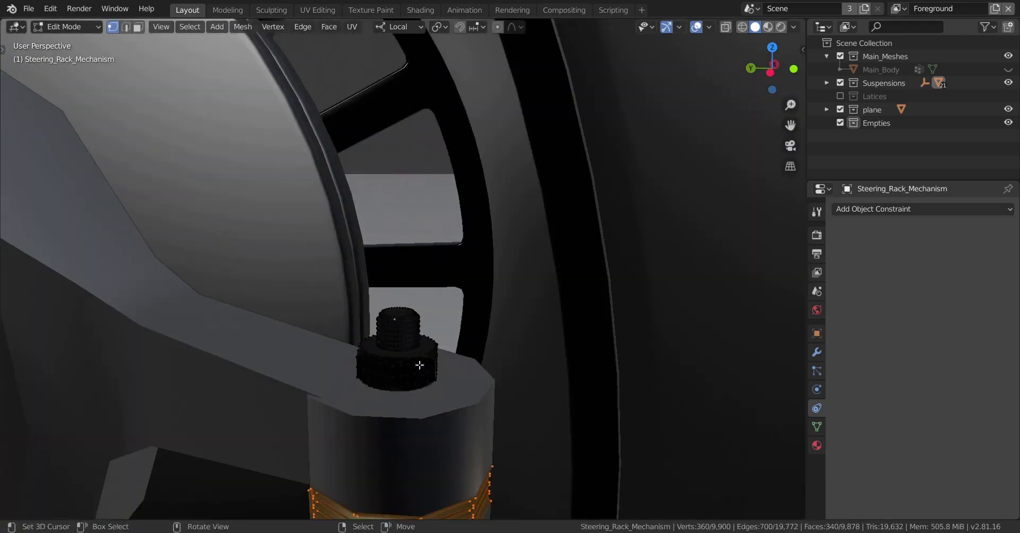
pyautogui.click(404, 375)
pyautogui.hotkey('ctrl', 'l')
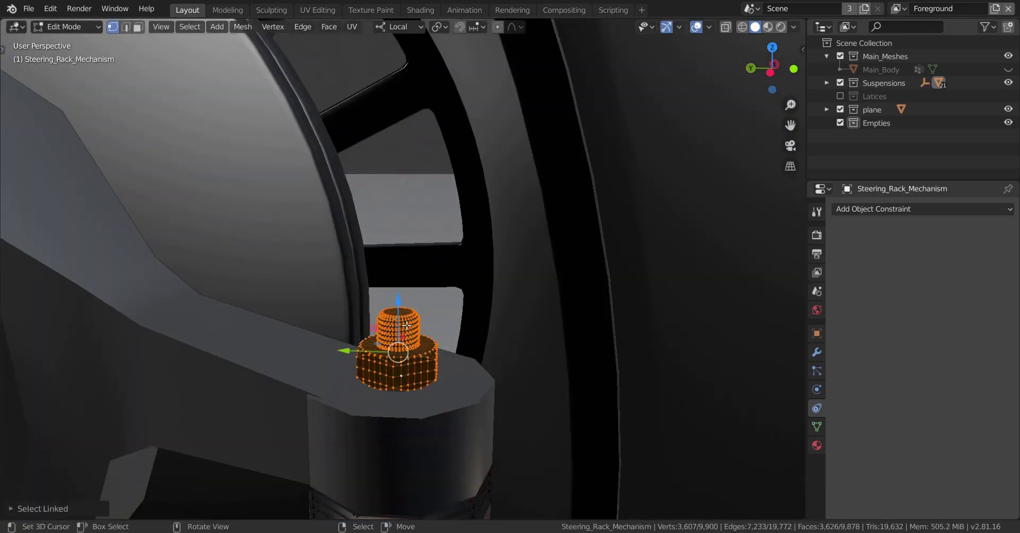
pyautogui.press('p')
pyautogui.click(402, 321)
pyautogui.press('Tab')
pyautogui.scroll(-3, 393, 327)
pyautogui.scroll(3, 397, 304)
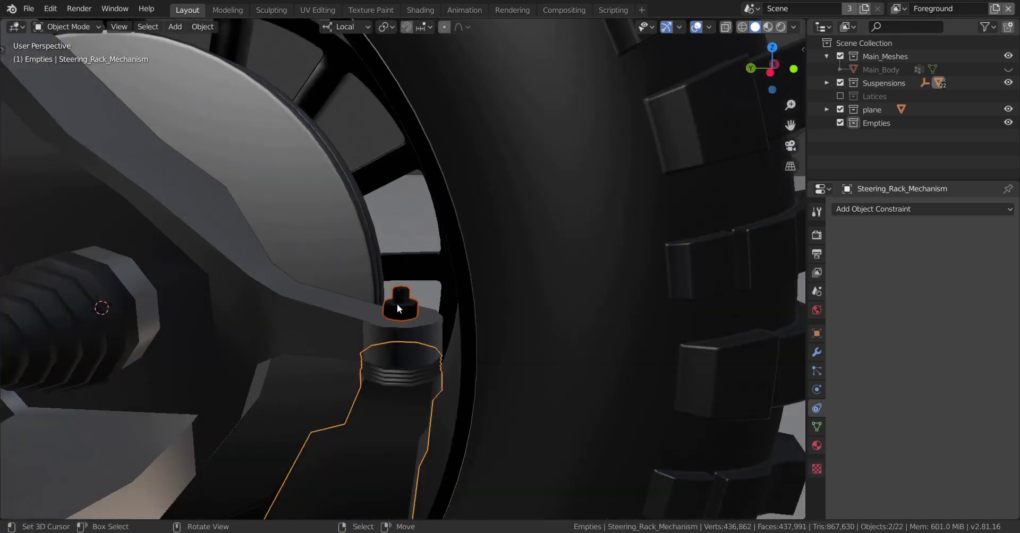
# Step: Join the separated steering bolt into Front_Wheel_Horb.001
pyautogui.click(397, 304)
pyautogui.keyDown('shift'); pyautogui.click(301, 308); pyautogui.keyUp('shift')
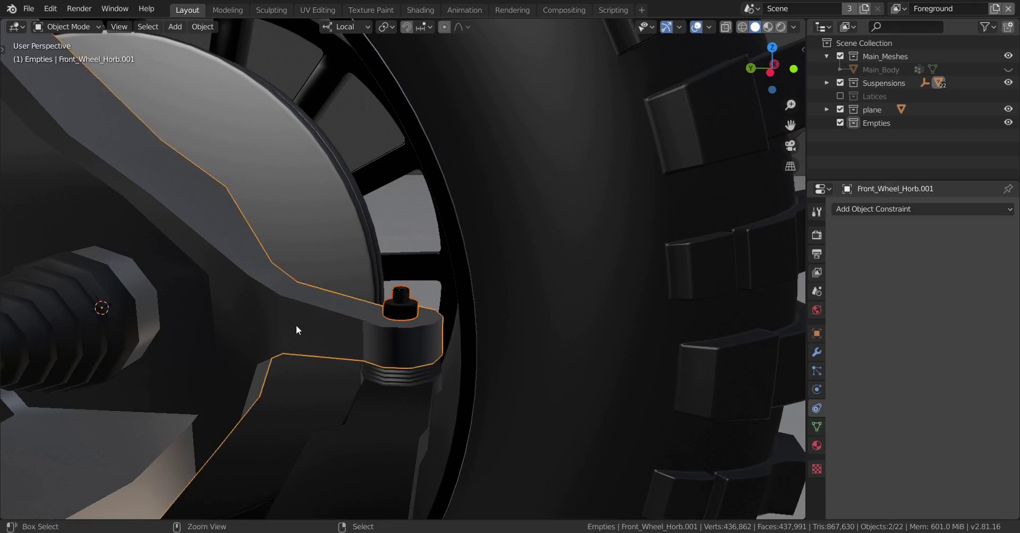
pyautogui.hotkey('ctrl', 'p')
pyautogui.click(295, 325)
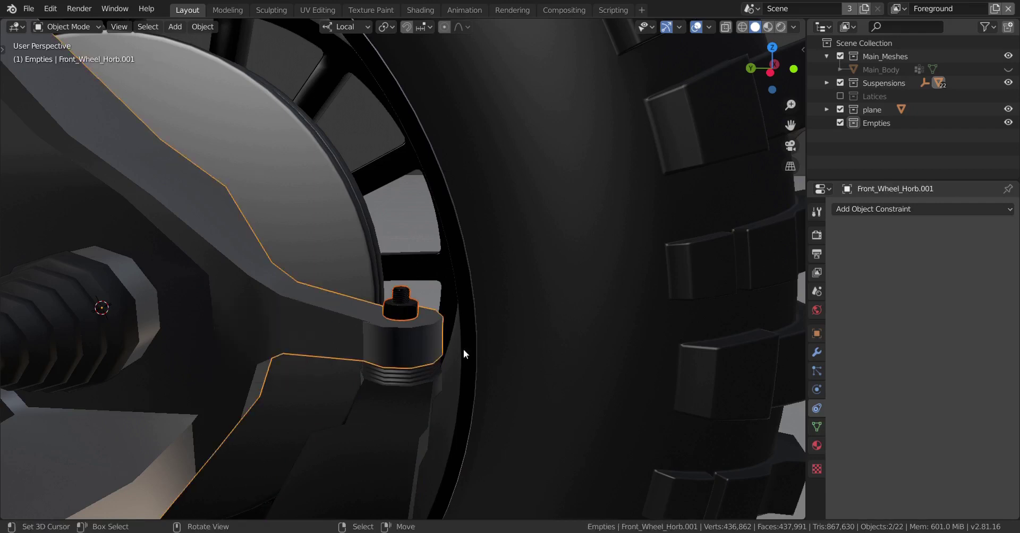
pyautogui.hotkey('ctrl', 'j')
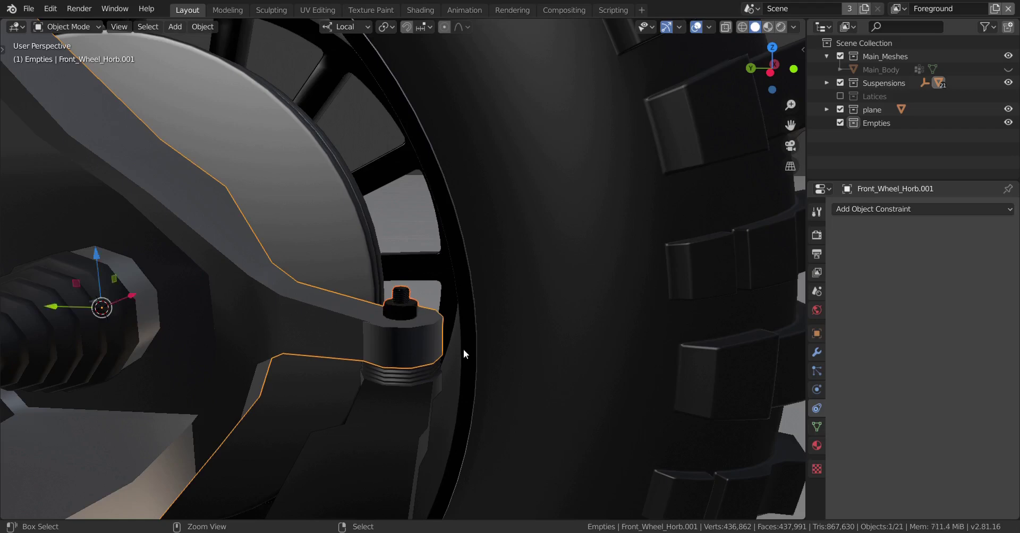
# Step: Examine the front suspension and steering on both wheels from several angles
pyautogui.scroll(-4, 445, 303)
pyautogui.moveTo(429, 345); pyautogui.dragTo(523, 354, button='middle')
pyautogui.scroll(-3, 478, 355)
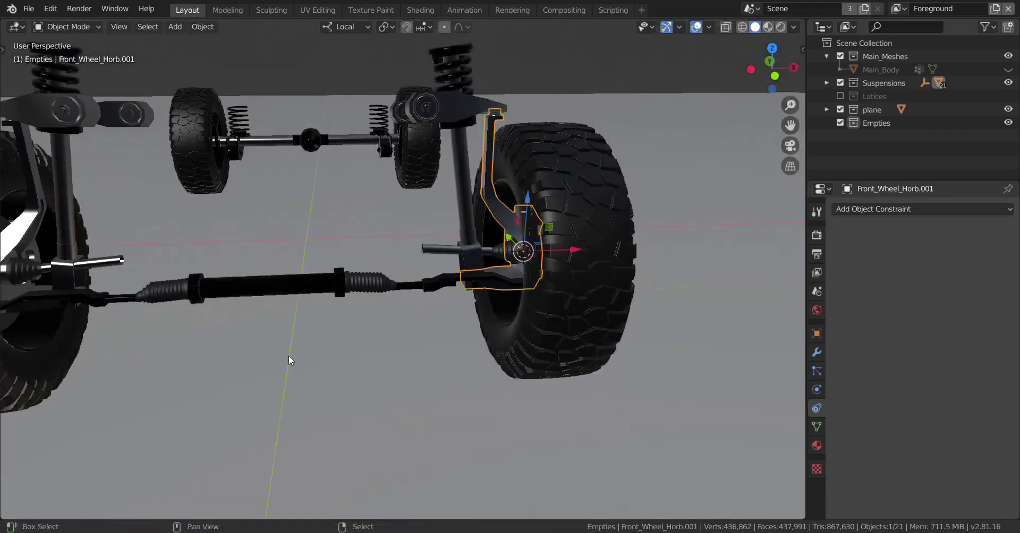
pyautogui.keyDown('shift'); pyautogui.moveTo(289, 355); pyautogui.dragTo(472, 368, button='middle'); pyautogui.keyUp('shift')
pyautogui.moveTo(473, 369)
pyautogui.mouseDown(button='middle')
pyautogui.moveTo(492, 370)
pyautogui.moveTo(490, 361)
pyautogui.mouseUp(button='middle')
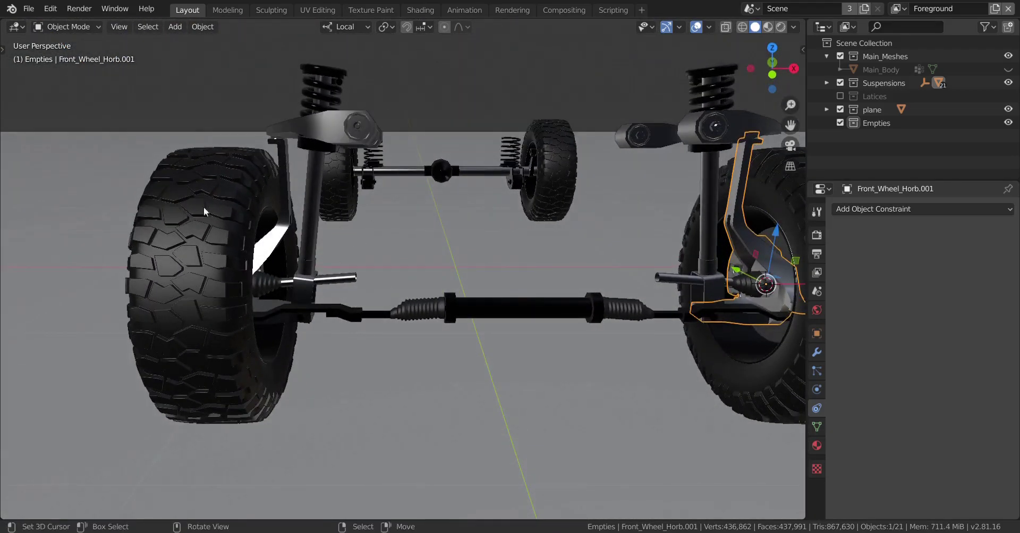
pyautogui.moveTo(204, 211); pyautogui.dragTo(273, 87, button='middle')
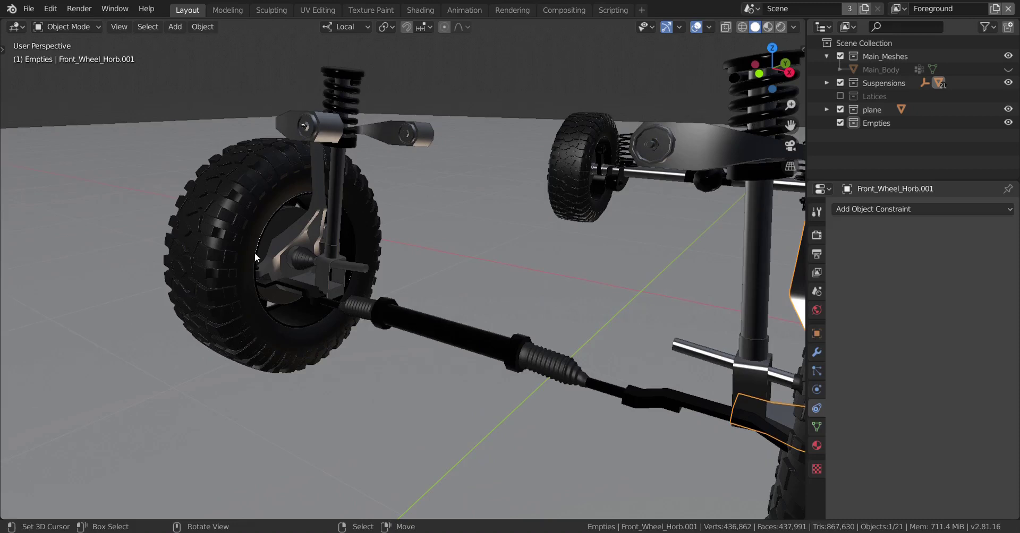
pyautogui.scroll(-4, 313, 257)
pyautogui.moveTo(340, 257); pyautogui.dragTo(374, 256, button='middle')
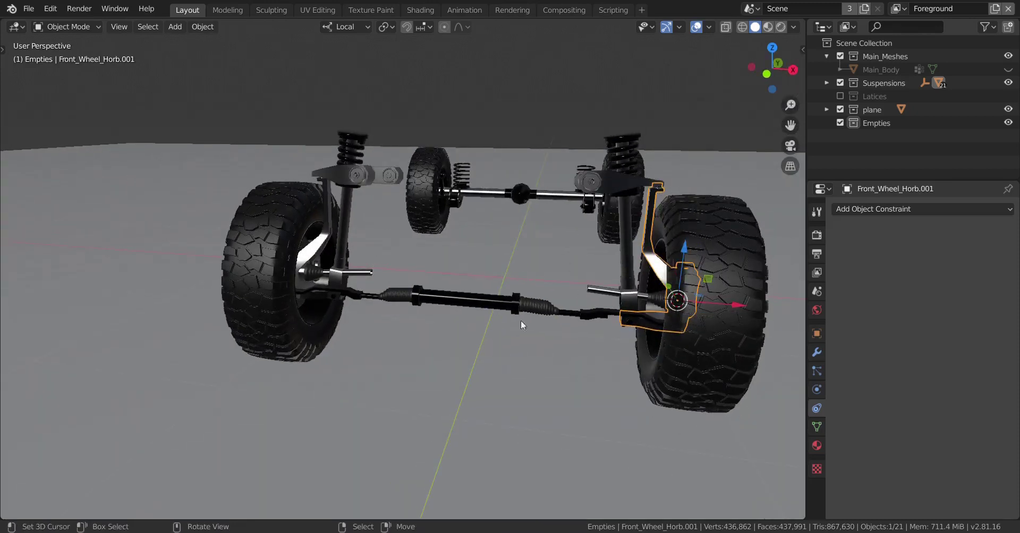
# Step: Select Rear_Drive_Shaft.001 and examine its axle end and brake calliper inside the rear wheel
pyautogui.keyDown('shift'); pyautogui.moveTo(705, 303); pyautogui.dragTo(603, 300, button='middle'); pyautogui.keyUp('shift')
pyautogui.scroll(2, 503, 388)
pyautogui.scroll(3, 562, 296)
pyautogui.scroll(-4, 572, 296)
pyautogui.rightClick(476, 347)
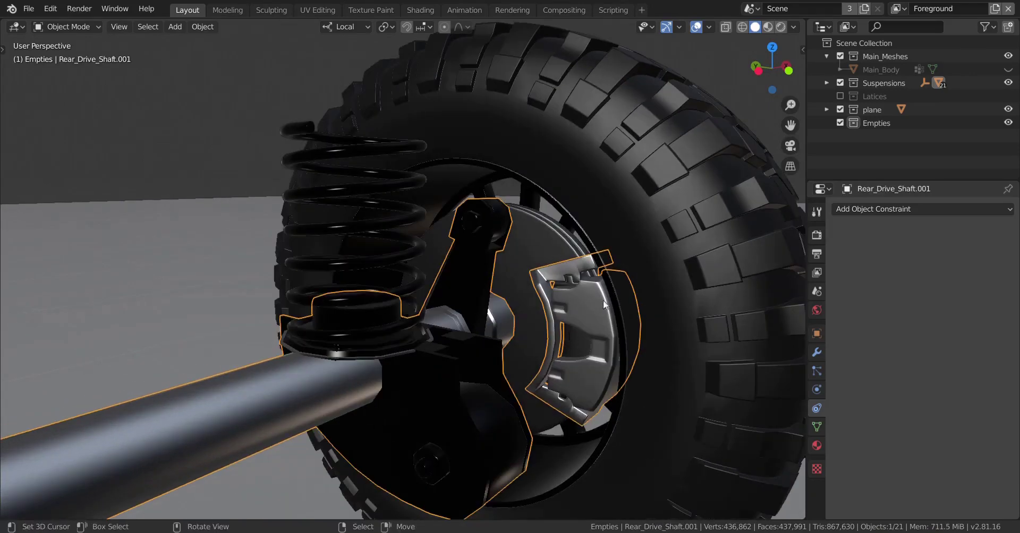
pyautogui.scroll(-4, 553, 309)
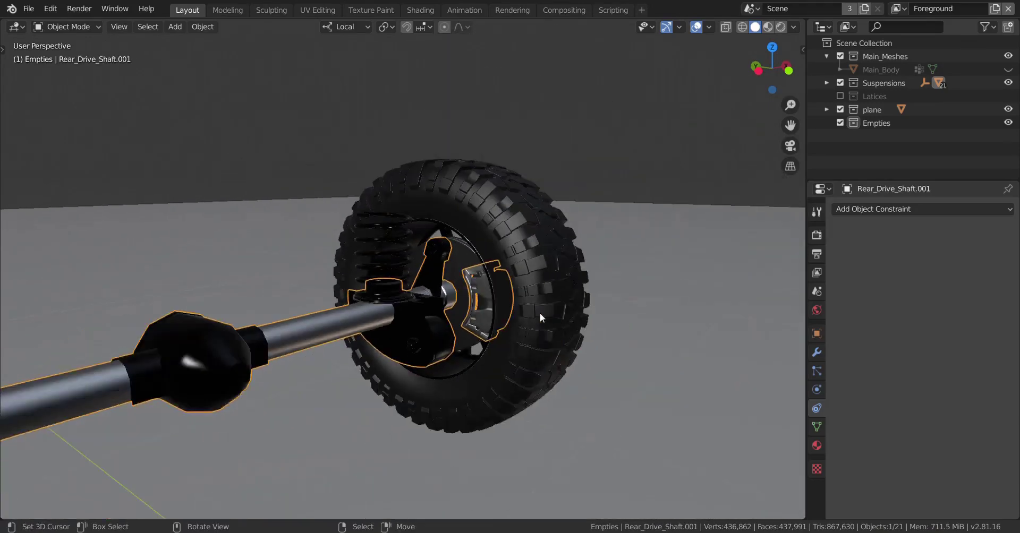
# Step: Separate the brake calliper inside the +X side rear wheel from Rear_Drive_Shaft.001, selecting it through the mesh in top wireframe view
pyautogui.moveTo(539, 315); pyautogui.dragTo(495, 324, button='middle')
pyautogui.scroll(5, 510, 342)
pyautogui.scroll(-2, 500, 325)
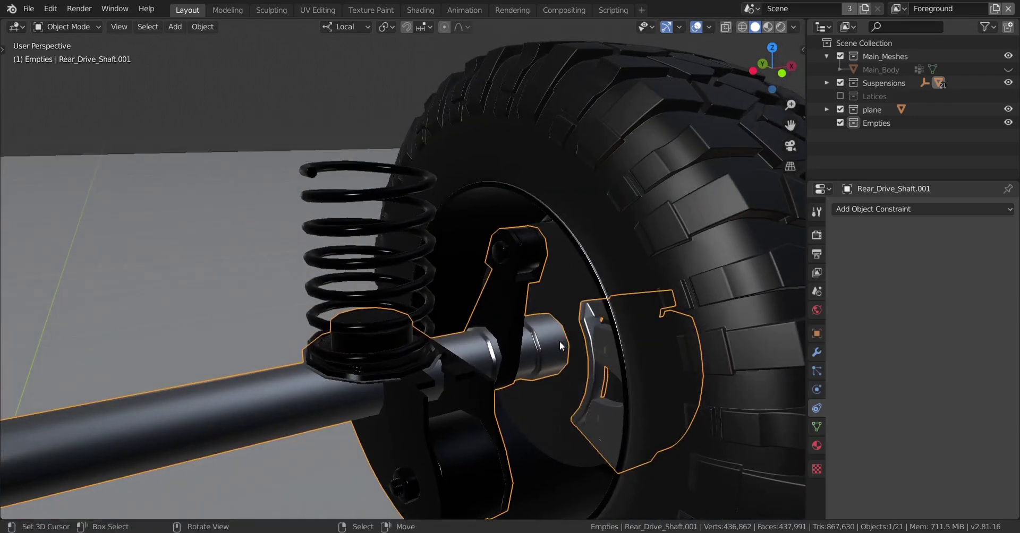
pyautogui.press('KP_7')
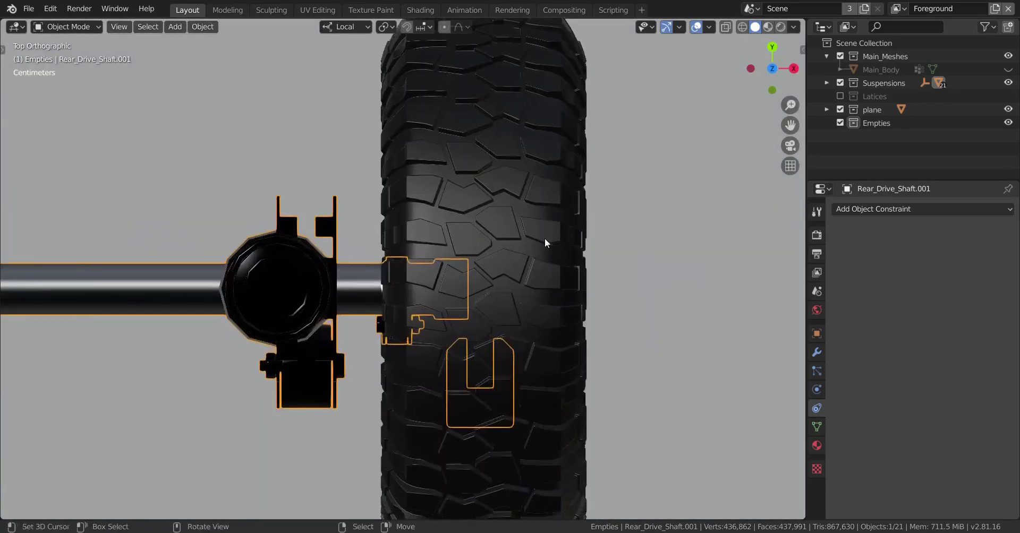
pyautogui.scroll(2, 547, 243)
pyautogui.keyDown('shift'); pyautogui.moveTo(574, 320); pyautogui.dragTo(530, 267, button='middle'); pyautogui.keyUp('shift')
pyautogui.hotkey('shift', 'z')
pyautogui.scroll(-3, 496, 355)
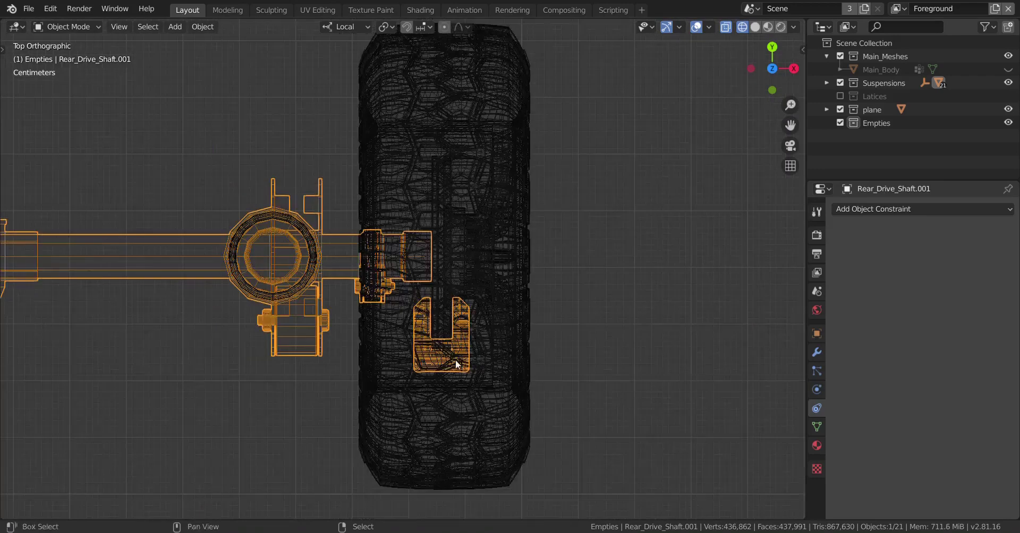
pyautogui.keyDown('shift'); pyautogui.moveTo(457, 364); pyautogui.dragTo(525, 342, button='middle'); pyautogui.keyUp('shift')
pyautogui.press('Tab')
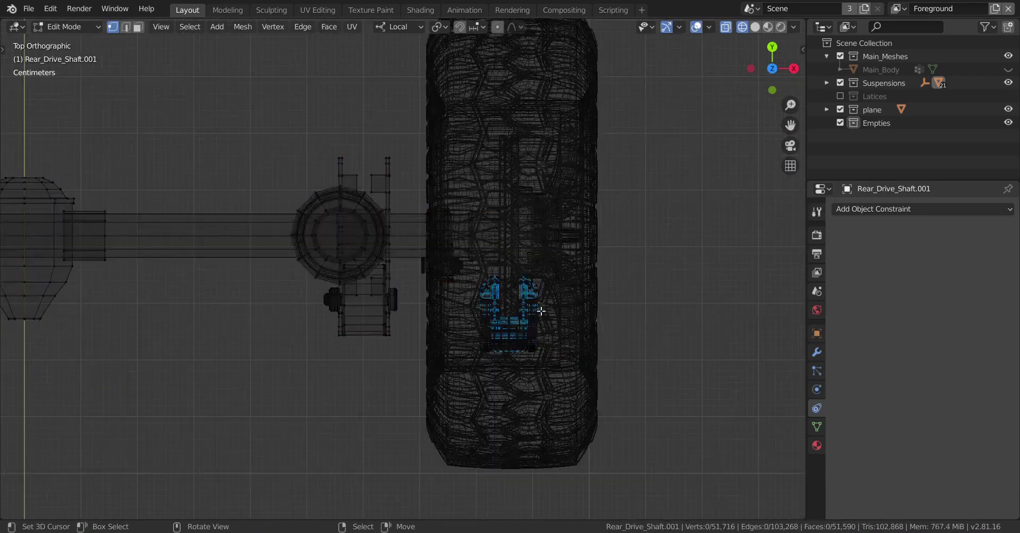
pyautogui.scroll(3, 547, 312)
pyautogui.keyDown('shift'); pyautogui.moveTo(576, 316); pyautogui.dragTo(445, 284, button='middle'); pyautogui.keyUp('shift')
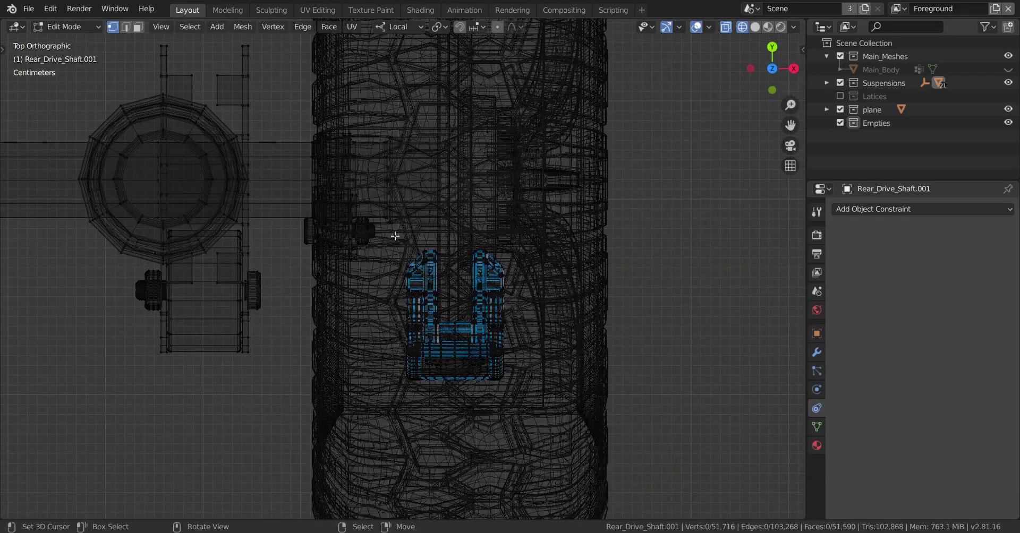
pyautogui.moveTo(395, 235); pyautogui.dragTo(620, 498)
pyautogui.moveTo(620, 498); pyautogui.dragTo(469, 392, button='middle')
pyautogui.hotkey('shift', 'z')
pyautogui.press('p')
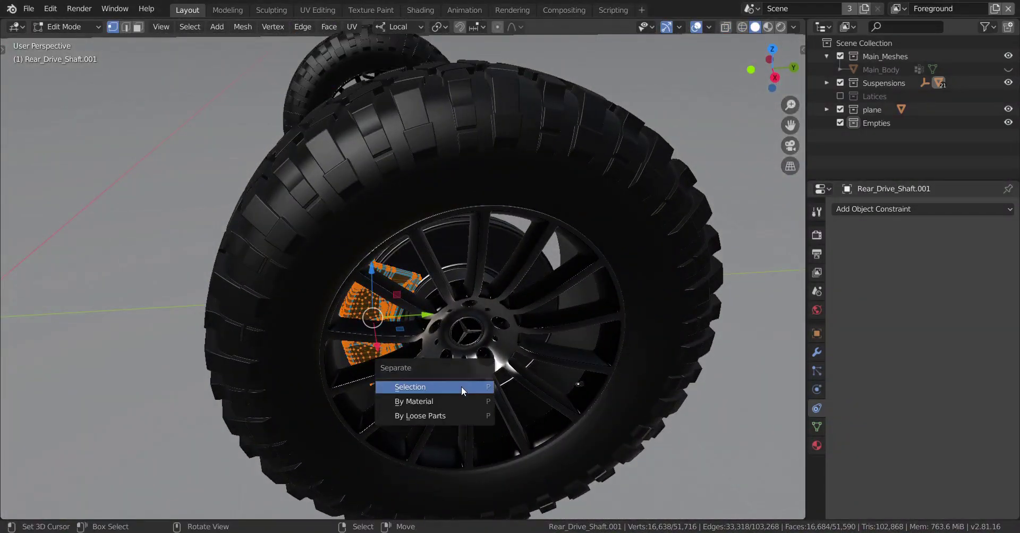
pyautogui.click(461, 387)
# Step: Separate the opposite rear wheel's brake calliper from Rear_Drive_Shaft.001 and return to Object Mode in solid shading
pyautogui.moveTo(296, 380); pyautogui.dragTo(539, 379, button='middle')
pyautogui.press('KP_7')
pyautogui.hotkey('shift', 'z')
pyautogui.scroll(5, 186, 346)
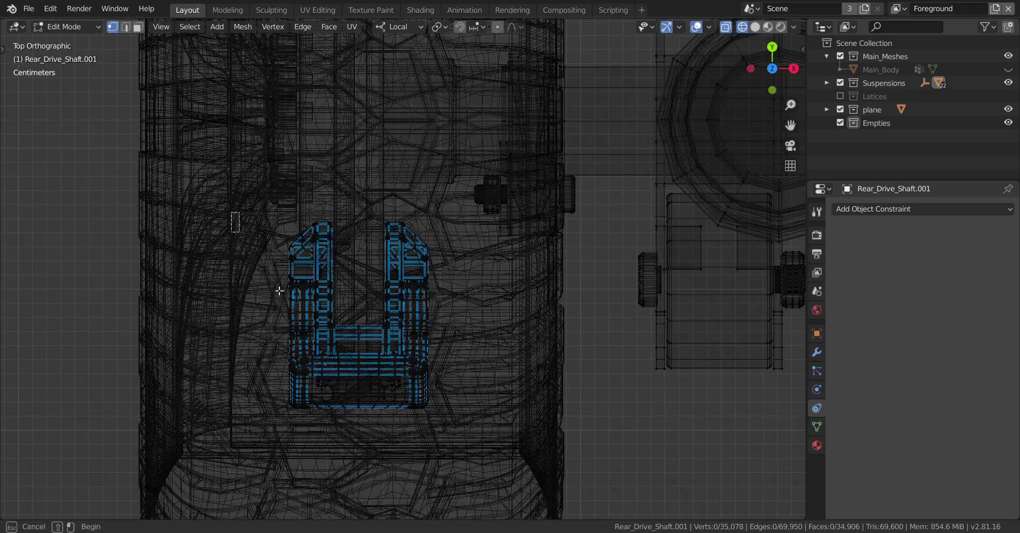
pyautogui.moveTo(231, 213); pyautogui.dragTo(531, 505)
pyautogui.keyDown('ctrl'); pyautogui.moveTo(458, 150); pyautogui.dragTo(653, 319); pyautogui.keyUp('ctrl')
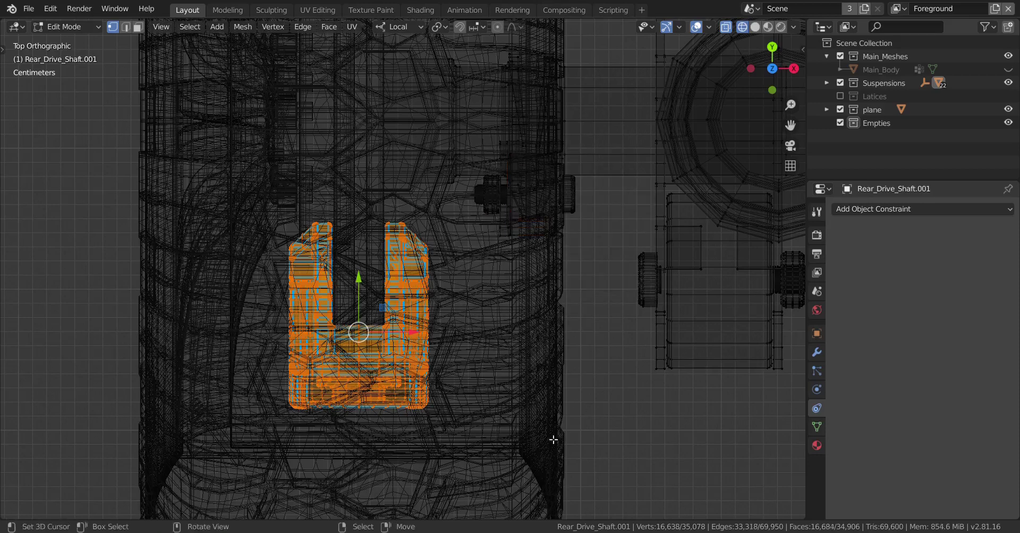
pyautogui.keyDown('shift'); pyautogui.moveTo(516, 424); pyautogui.dragTo(453, 416, button='middle'); pyautogui.keyUp('shift')
pyautogui.press('p')
pyautogui.click(442, 373)
pyautogui.scroll(-4, 425, 373)
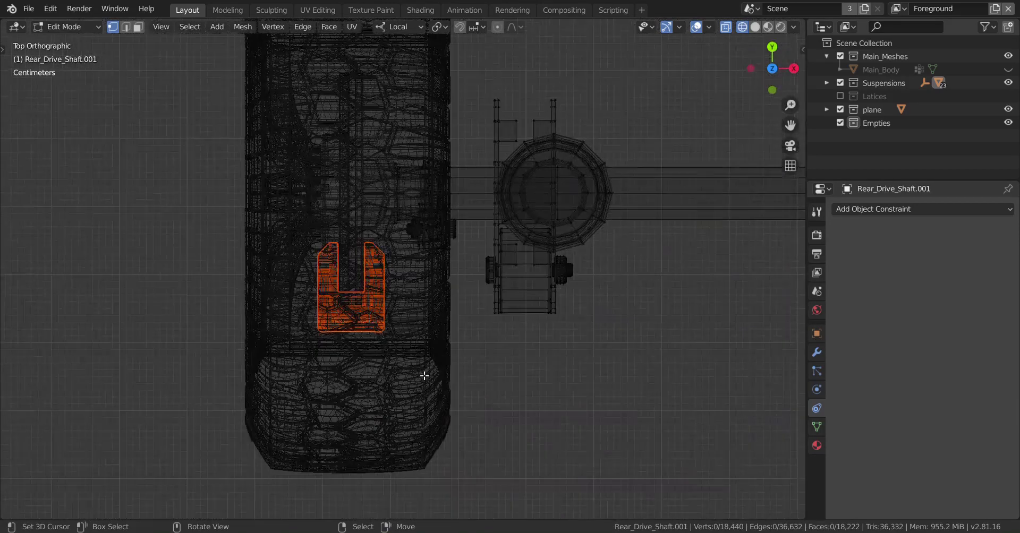
pyautogui.press('z')
pyautogui.click(504, 374)
pyautogui.scroll(-3, 579, 380)
pyautogui.moveTo(583, 381)
pyautogui.mouseDown(button='middle')
pyautogui.moveTo(496, 287)
pyautogui.moveTo(467, 297)
pyautogui.mouseUp(button='middle')
pyautogui.scroll(3, 467, 297)
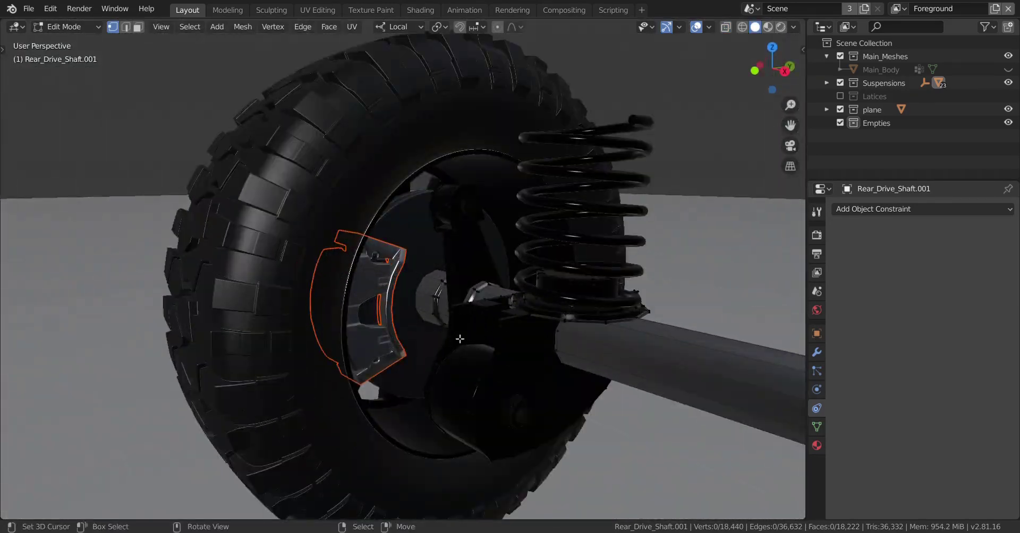
pyautogui.press('Tab')
# Step: Test-move each separated rear brake calliper and the remaining rear drive shaft, cancelling every move
pyautogui.click(410, 310)
pyautogui.press('g')
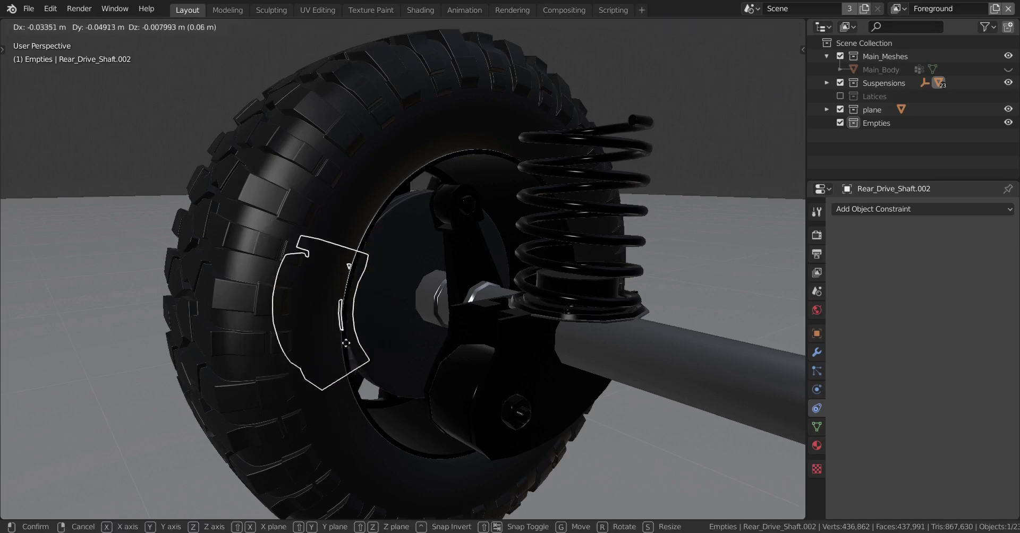
pyautogui.rightClick(371, 322)
pyautogui.scroll(-4, 437, 370)
pyautogui.moveTo(584, 330); pyautogui.dragTo(409, 335, button='middle')
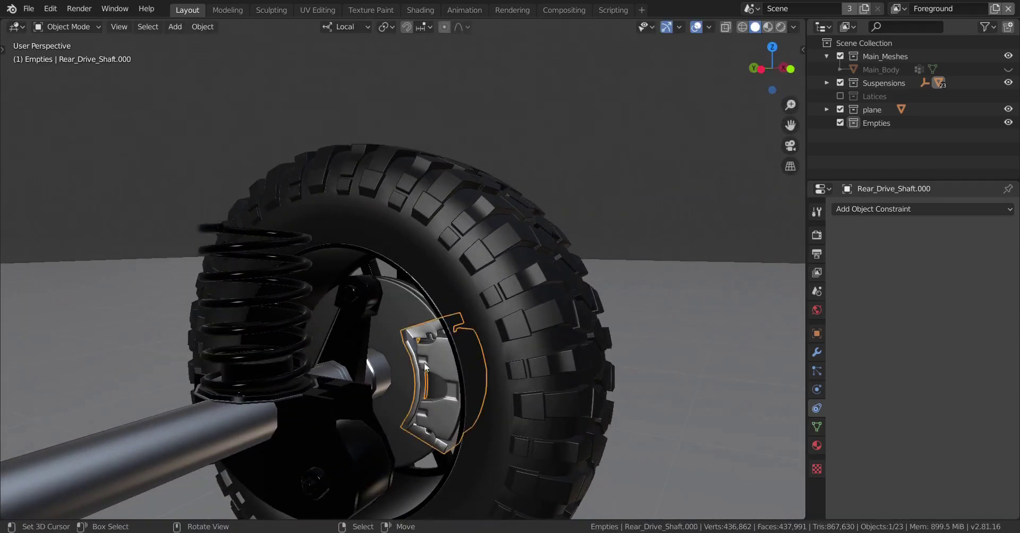
pyautogui.press('g')
pyautogui.rightClick(406, 368)
pyautogui.scroll(-4, 395, 372)
pyautogui.moveTo(366, 381); pyautogui.dragTo(314, 386, button='middle')
pyautogui.rightClick(301, 355)
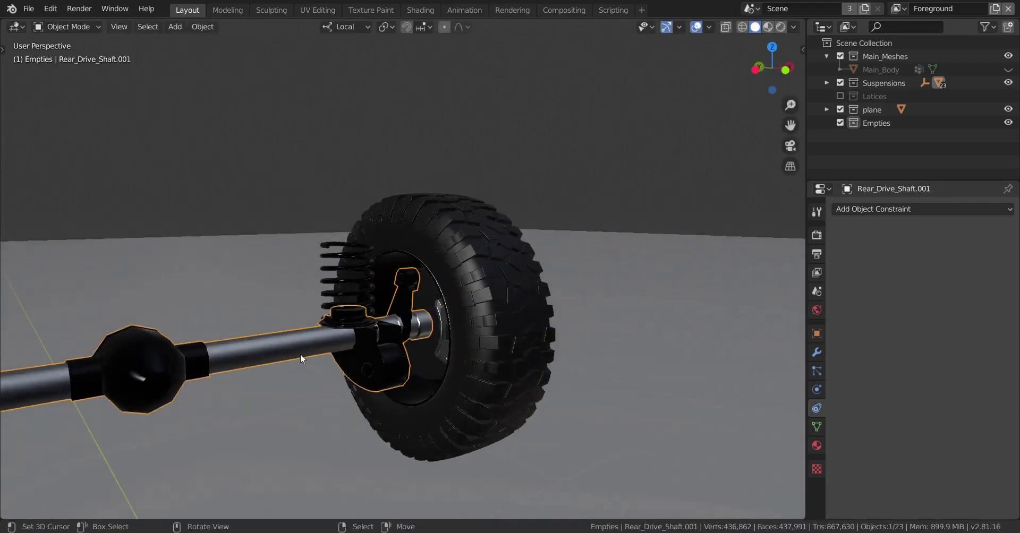
pyautogui.press('g')
pyautogui.press('Escape')
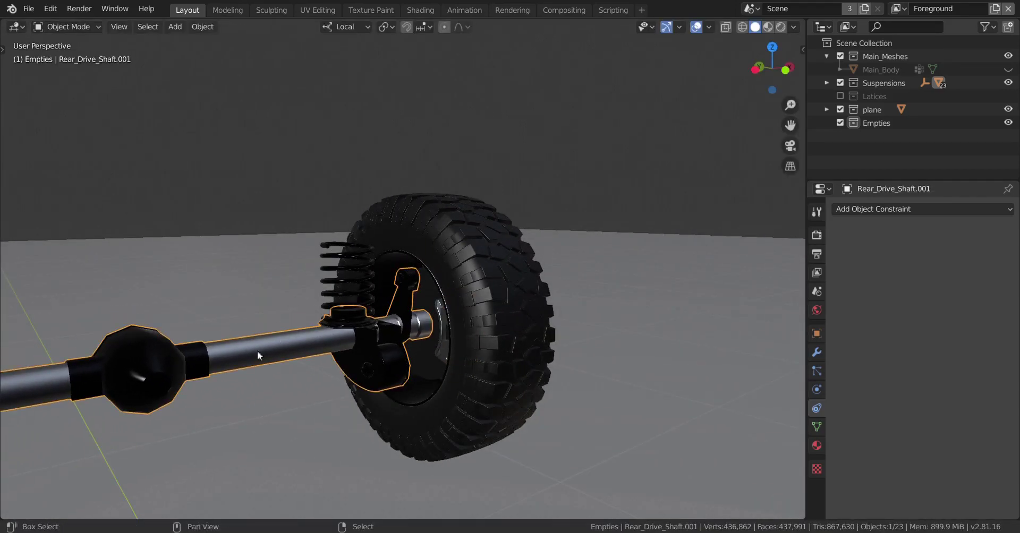
# Step: Separate the linked differential housing at the middle of Rear_Drive_Shaft.001 into its own object
pyautogui.keyDown('shift'); pyautogui.moveTo(257, 350); pyautogui.dragTo(473, 332, button='middle'); pyautogui.keyUp('shift')
pyautogui.moveTo(472, 332); pyautogui.dragTo(408, 348, button='middle')
pyautogui.scroll(3, 402, 345)
pyautogui.scroll(2, 408, 347)
pyautogui.press('Tab')
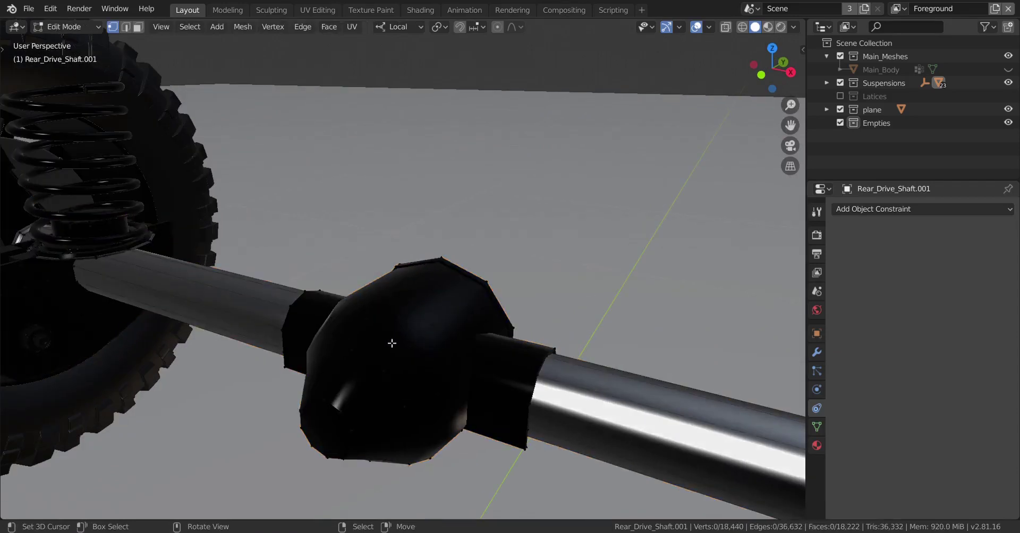
pyautogui.hotkey('ctrl', 'l')
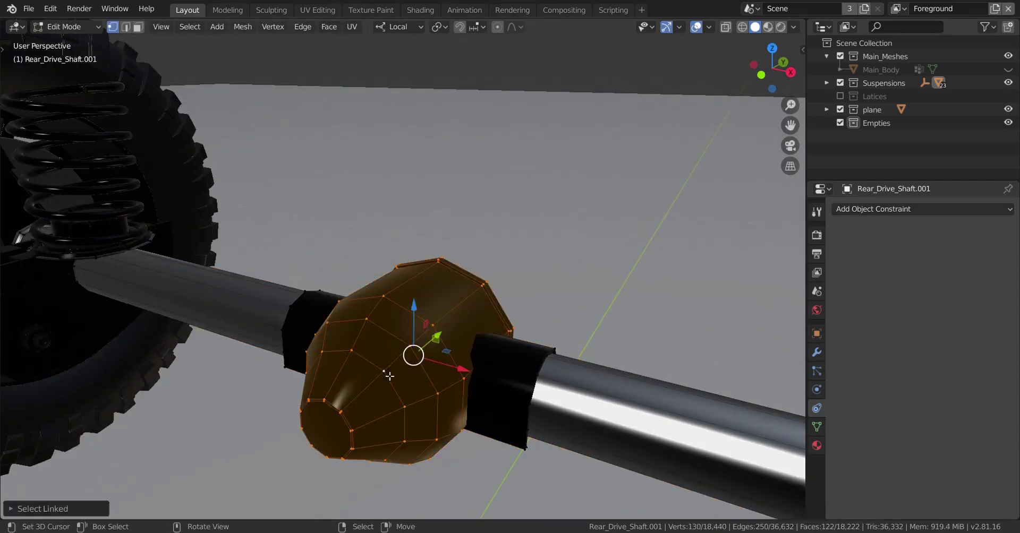
pyautogui.press('p')
pyautogui.click(395, 365)
pyautogui.press('Tab')
# Step: Select the separated differential housing and test-move it, cancelling the move
pyautogui.rightClick(397, 358)
pyautogui.scroll(-4, 396, 355)
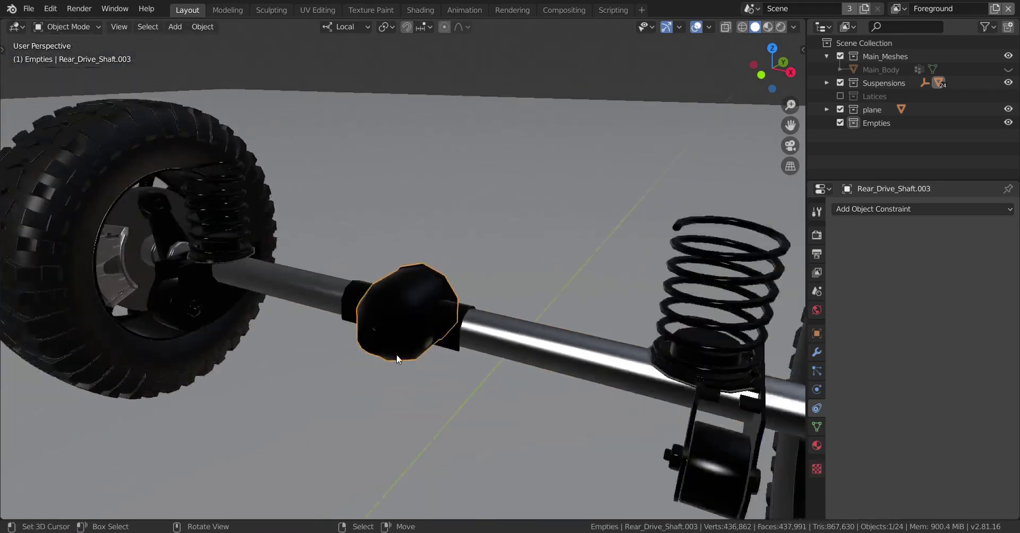
pyautogui.moveTo(397, 355); pyautogui.dragTo(521, 332, button='middle')
pyautogui.press('g')
pyautogui.rightClick(412, 342)
# Step: Select Front_Wheel_Drive_Shaft.002 and examine its boot and joint end inside the front wheel
pyautogui.scroll(-5, 412, 329)
pyautogui.click(508, 315)
pyautogui.scroll(3, 510, 346)
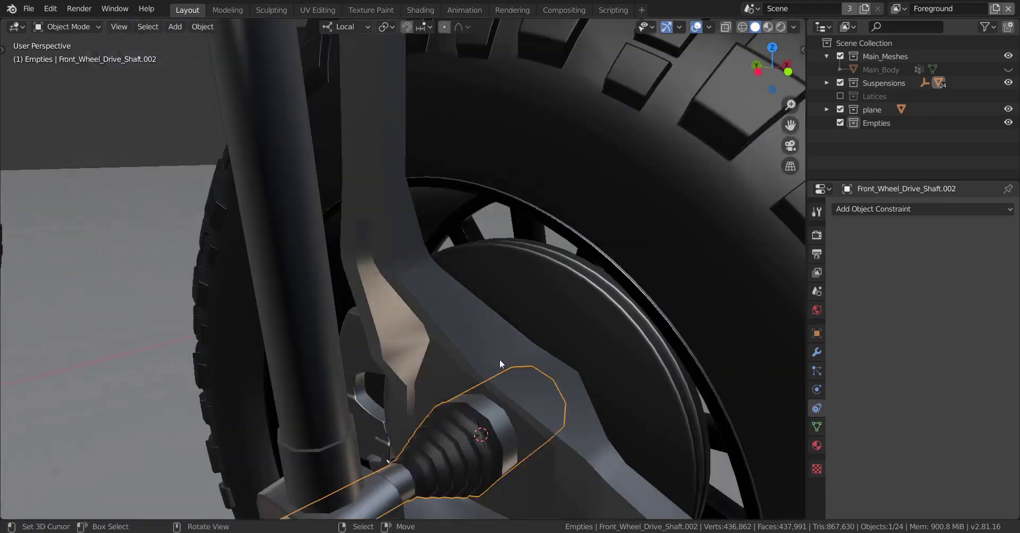
pyautogui.keyDown('shift'); pyautogui.moveTo(483, 447); pyautogui.dragTo(381, 344, button='middle'); pyautogui.keyUp('shift')
pyautogui.scroll(3, 380, 344)
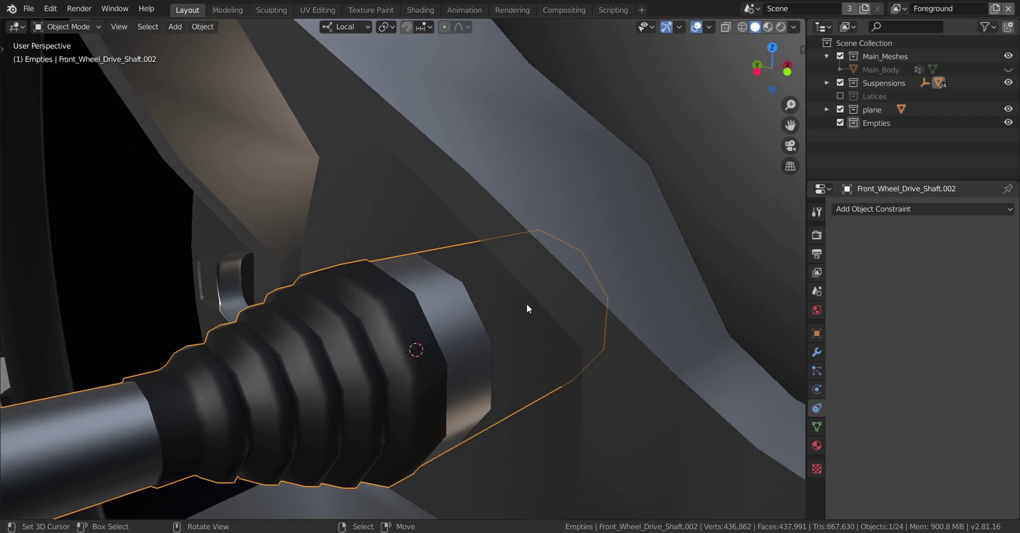
pyautogui.scroll(-7, 434, 339)
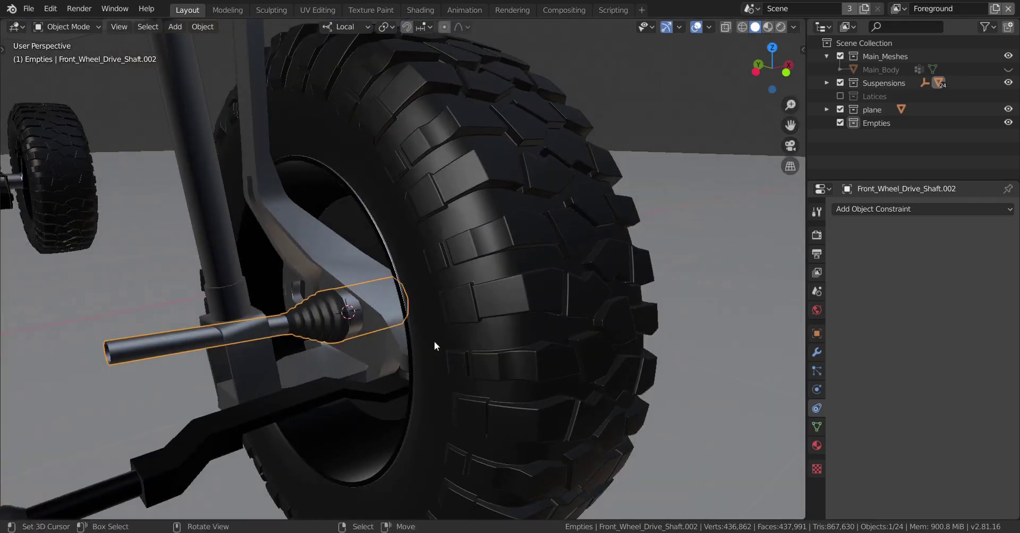